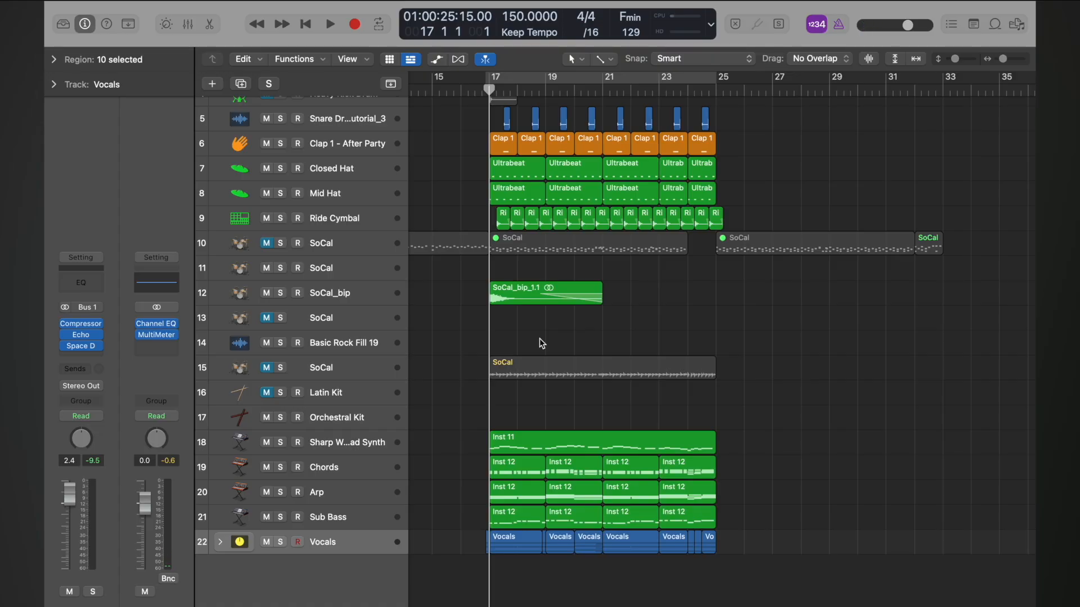
Solo the Sharp Wobbly Lead Synth track and play it back from bar 17.
click(282, 443)
key(space)
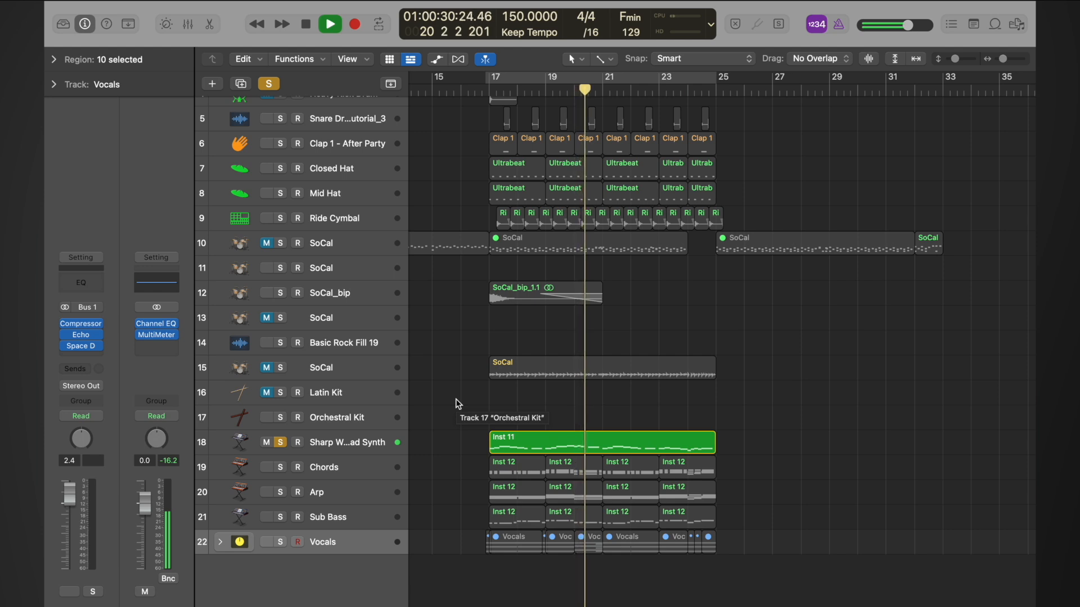
key(space)
Raise the attack macro in the lead synth's ES2 instrument and turn on cycle mode over bars 17 to 25.
click(339, 443)
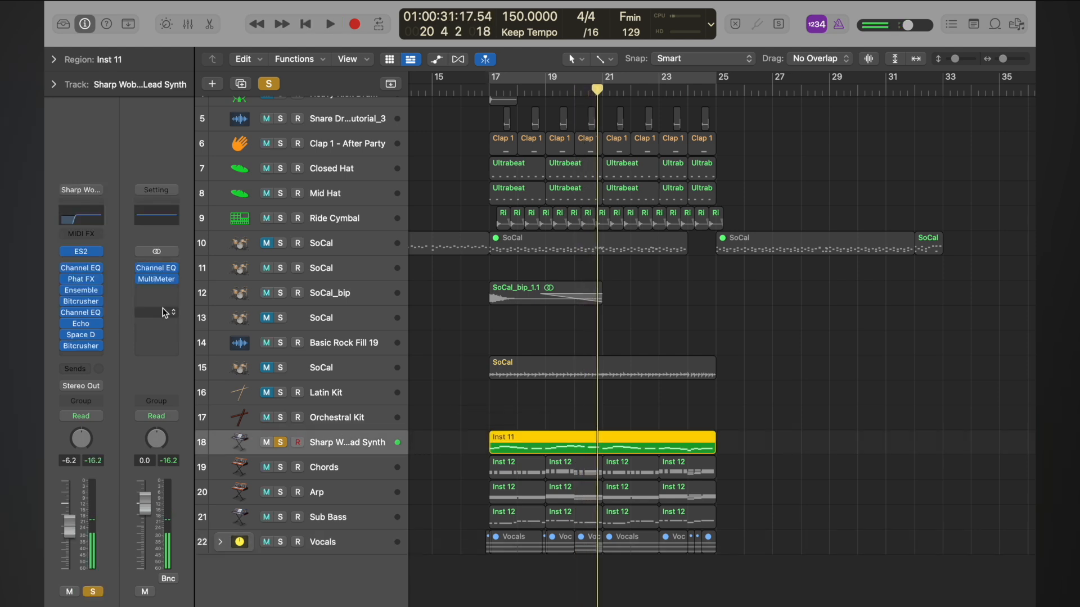
click(82, 254)
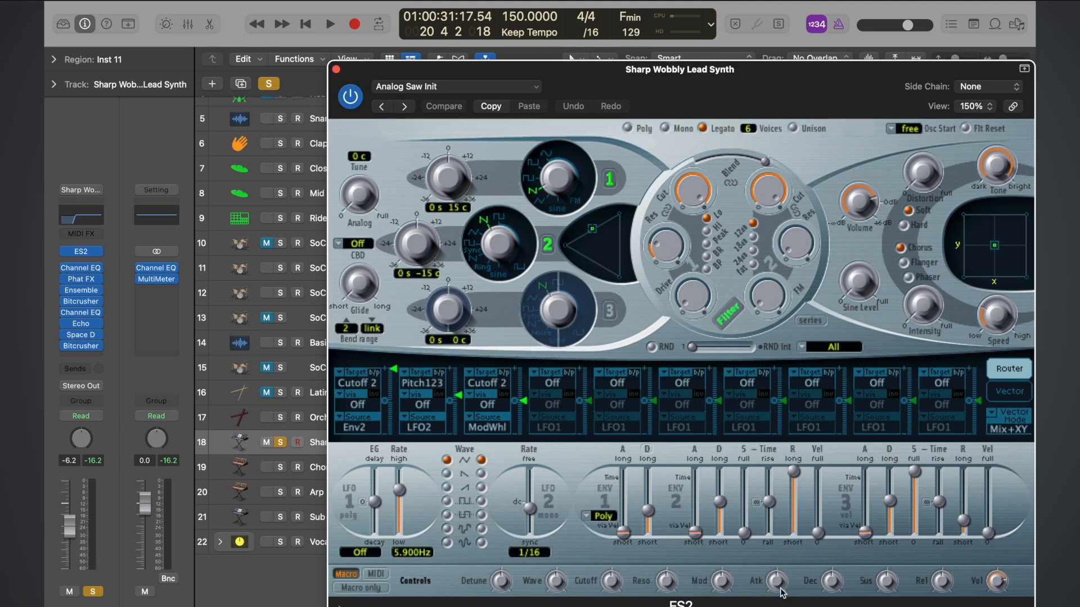
mouse_move(774, 587)
mouse_down()
mouse_move(774, 564)
mouse_move(773, 575)
mouse_up()
key(c)
key(space)
key(space)
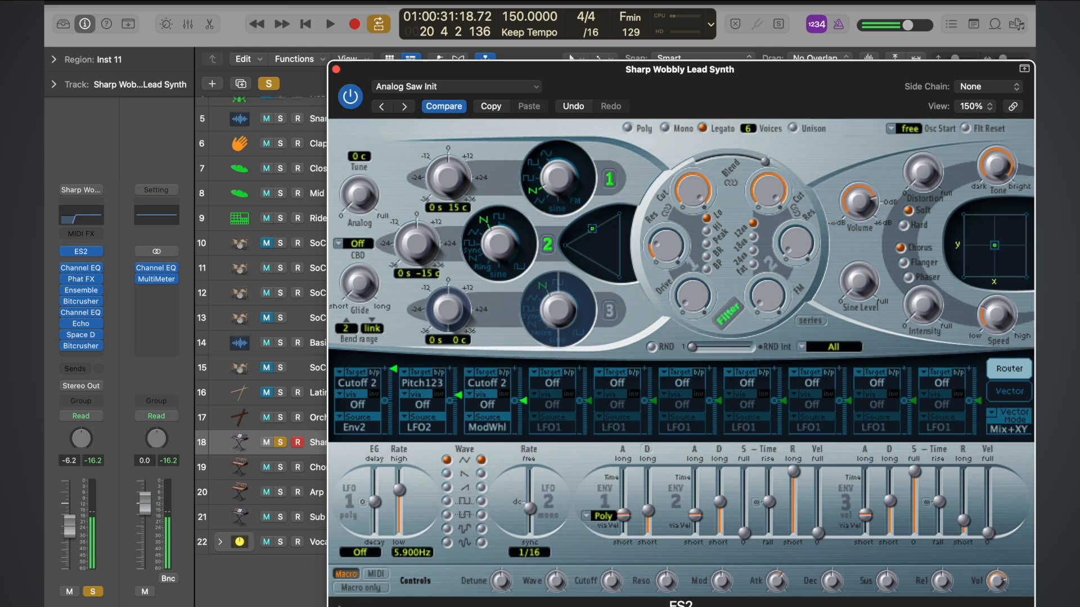
click(337, 68)
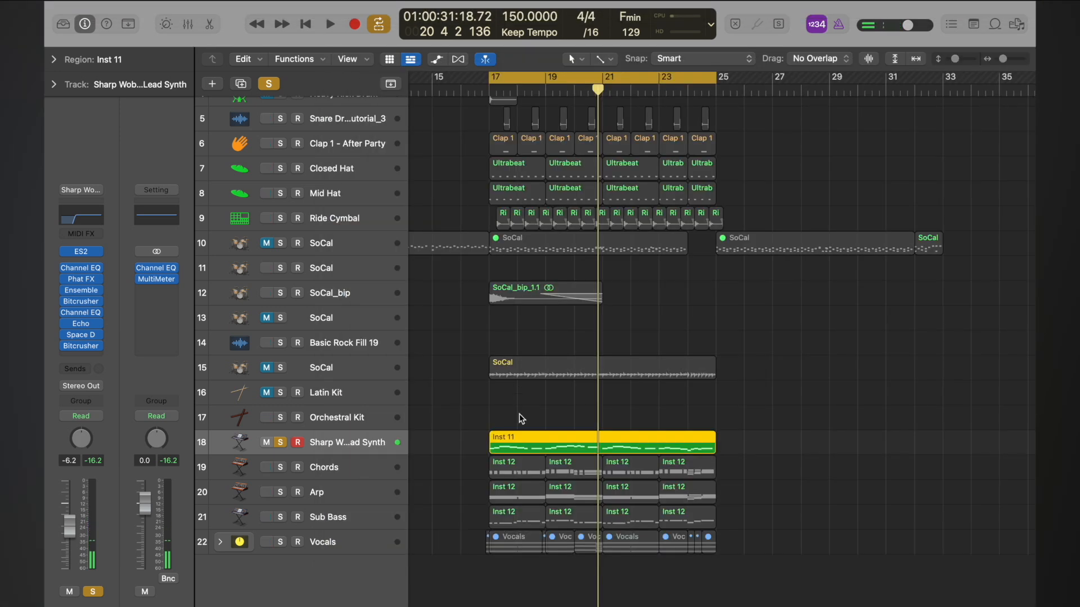
Duplicate the lead synth track and copy its Inst 11 region onto the new track.
key(super+d)
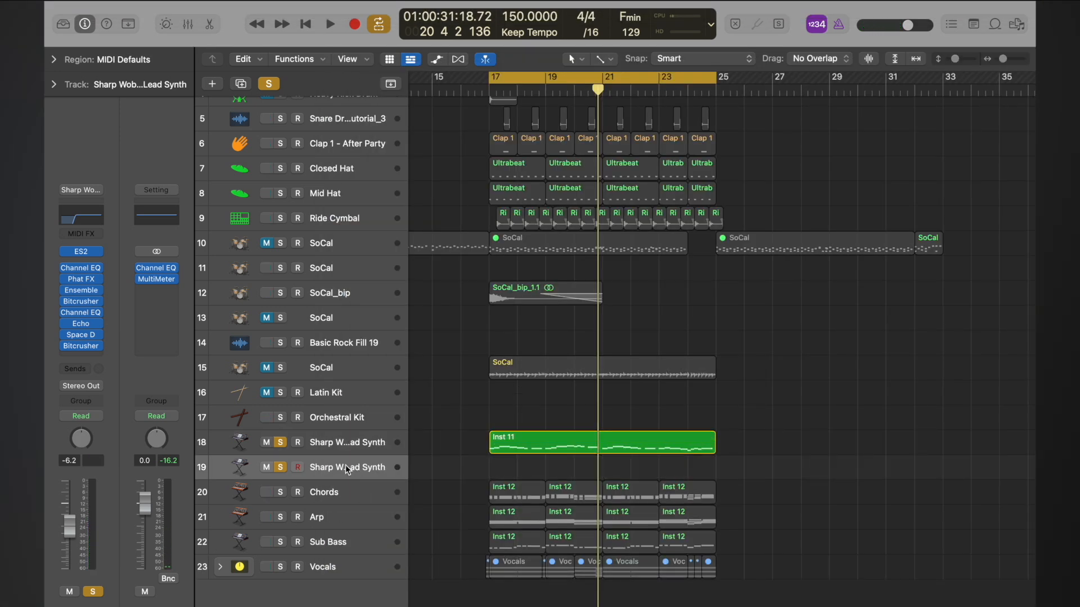
drag(525, 447, 525, 464)
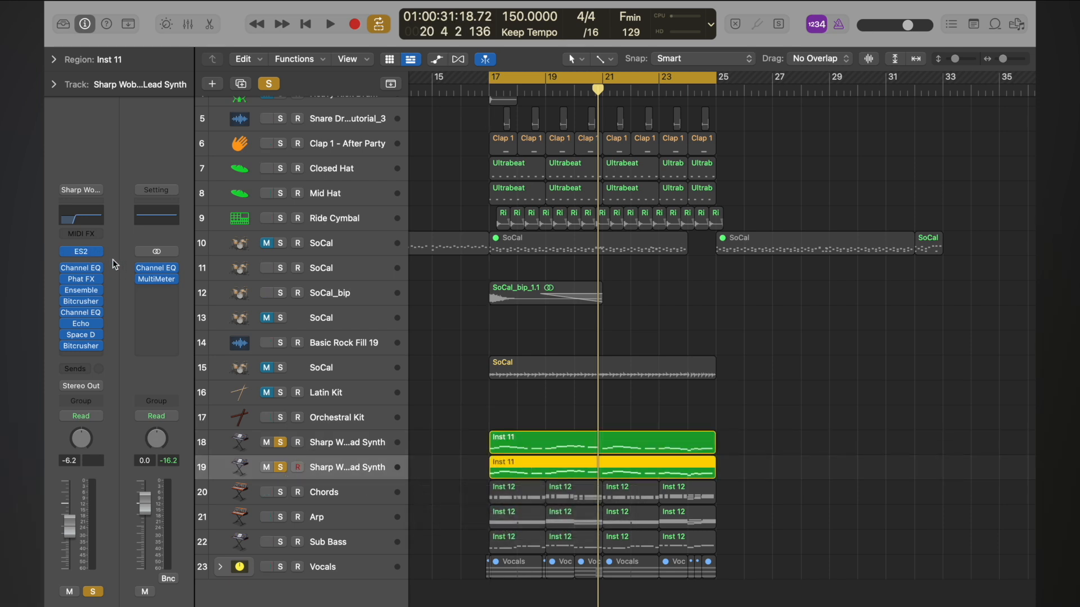
Replace the ES2 instrument on the duplicated lead track with a stereo Retro Synth.
mouse_move(82, 256)
click(98, 251)
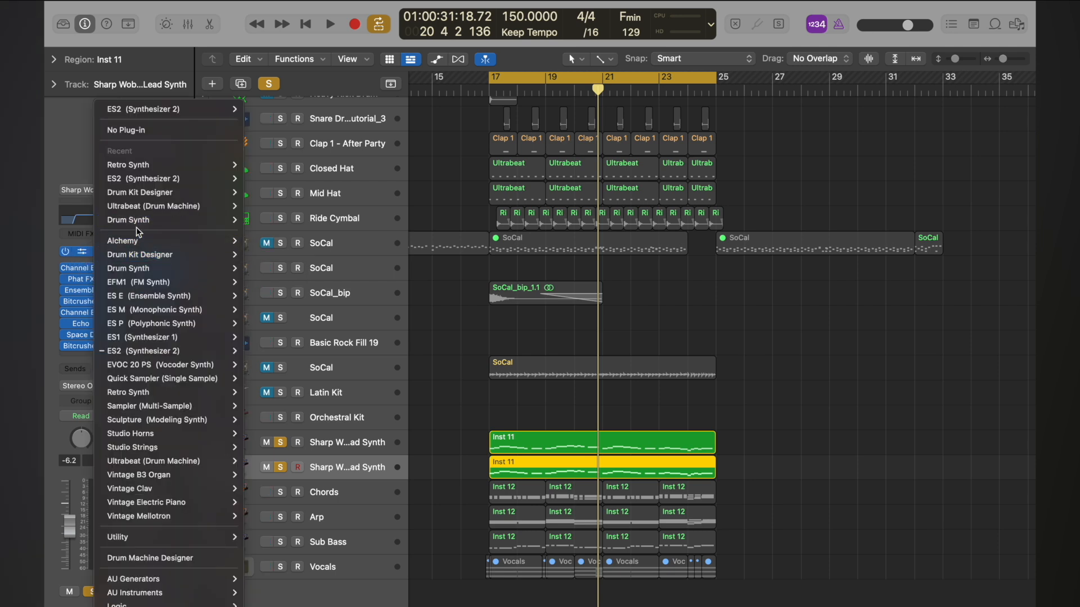
mouse_move(164, 396)
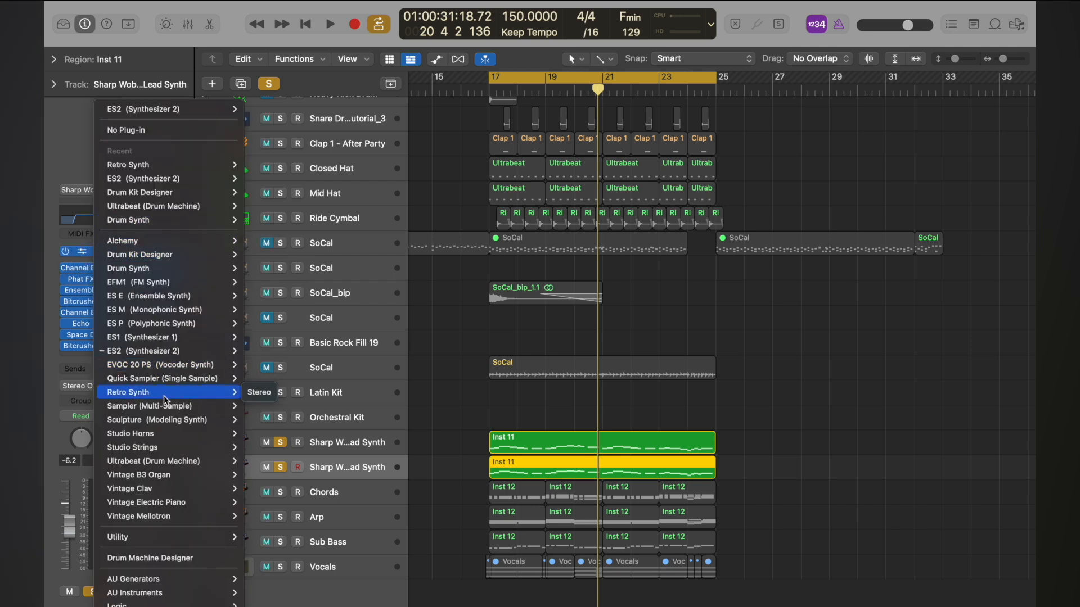
click(257, 392)
Audition the default Retro Synth sound with a repeated F note in Musical Typing.
key(super+k)
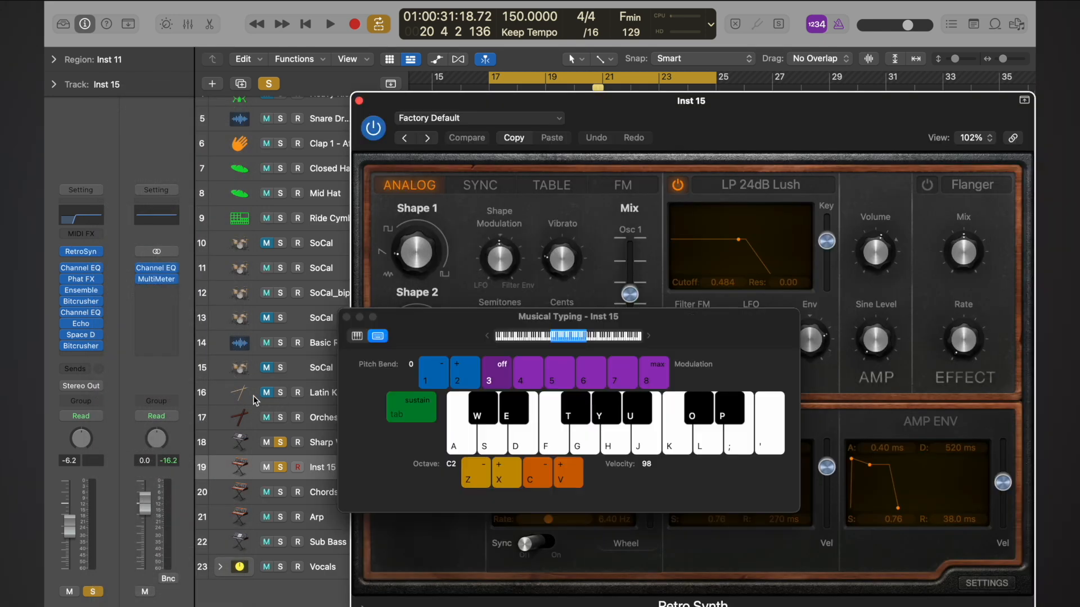
key(f)
key(f)
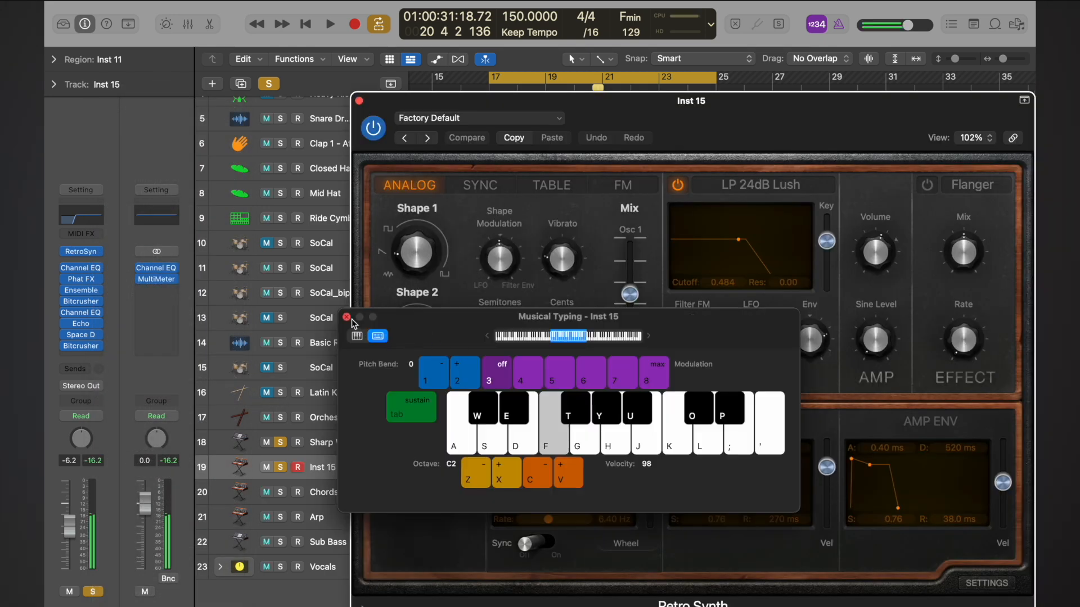
key(f)
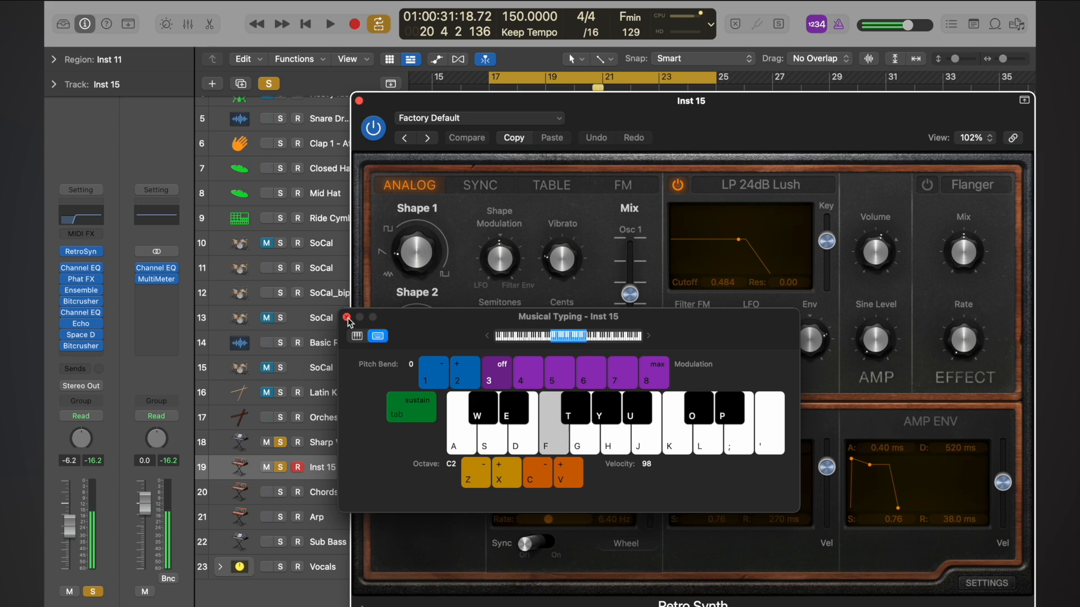
click(346, 318)
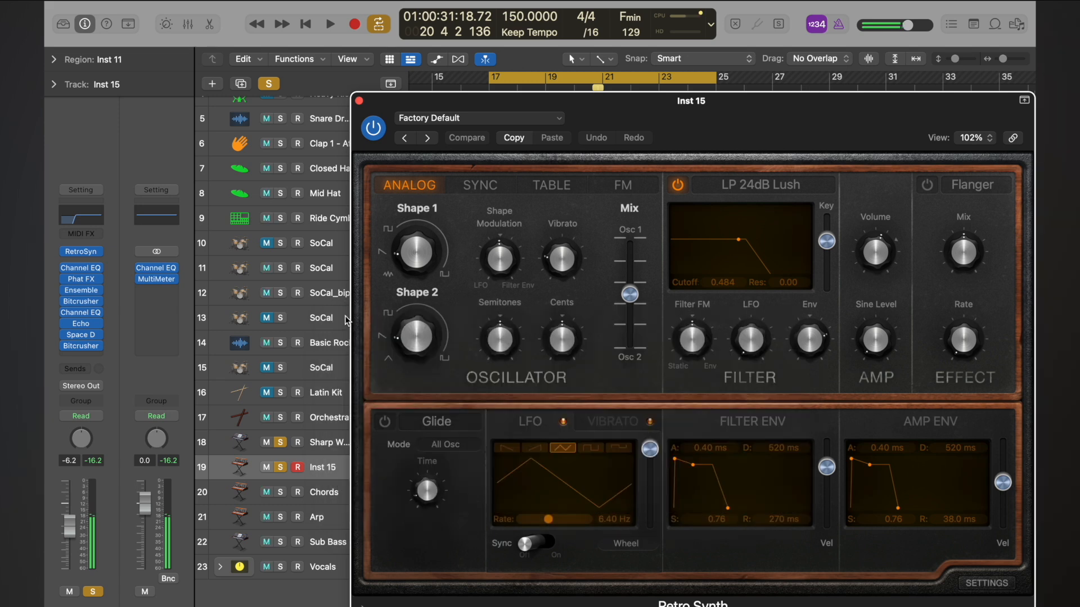
Bypass the Phat FX insert on the Retro Synth track and audition the F note again.
mouse_move(67, 285)
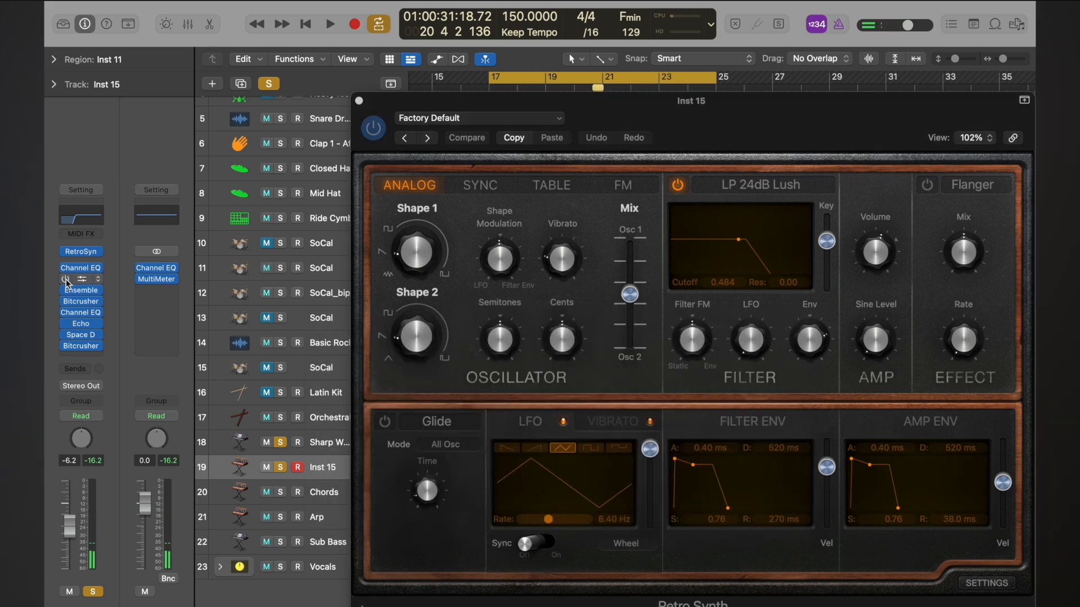
key(f)
key(f)
key(super+k)
key(f)
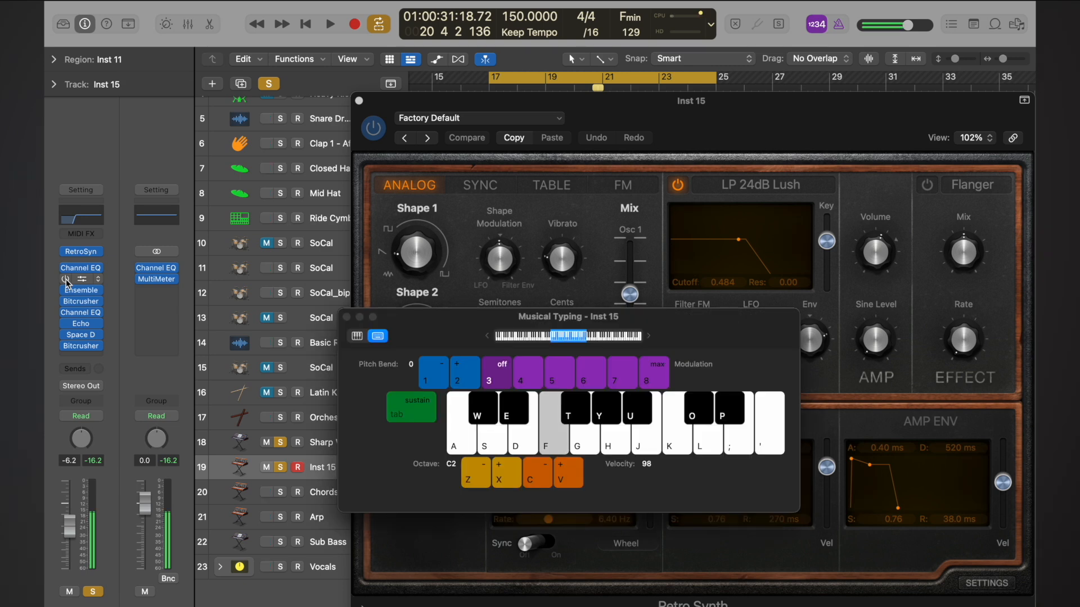
click(347, 318)
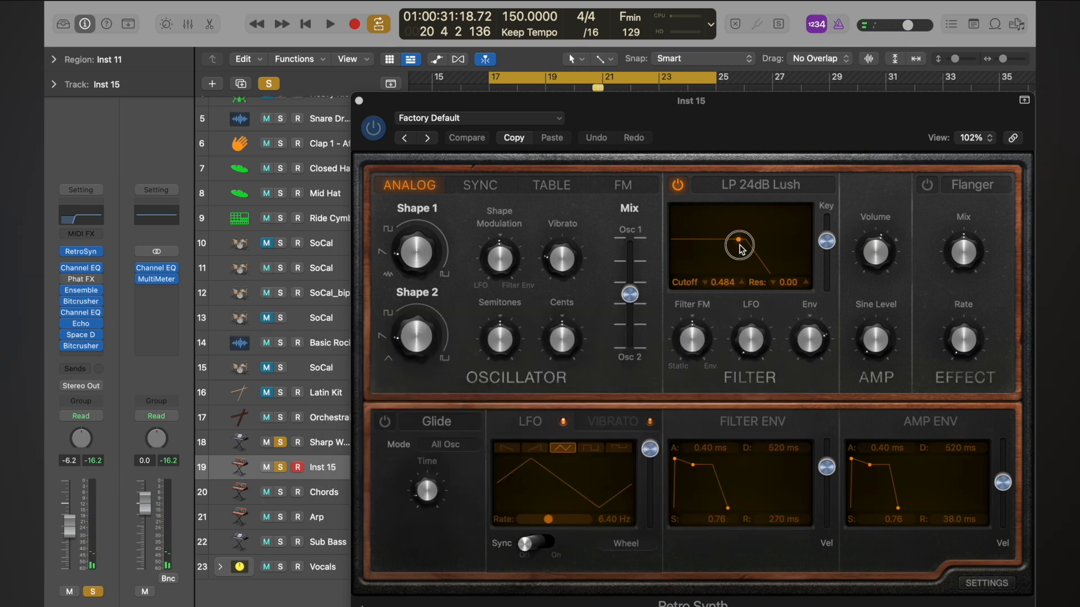
Open the Retro Synth filter fully to a cutoff of 1.000 and audition the note.
drag(740, 249, 912, 239)
drag(805, 234, 810, 254)
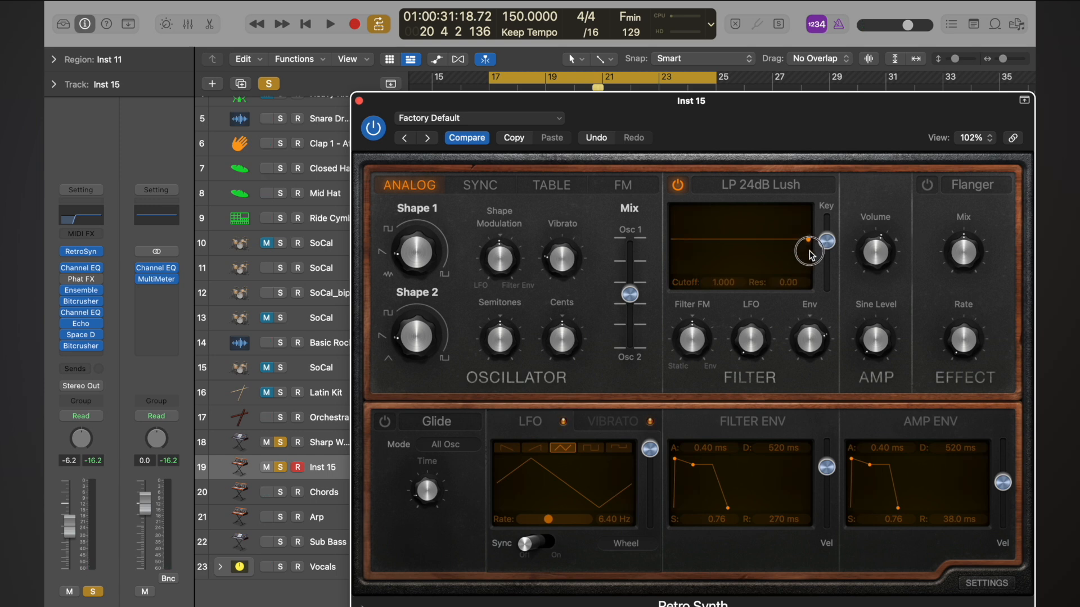
key(super+k)
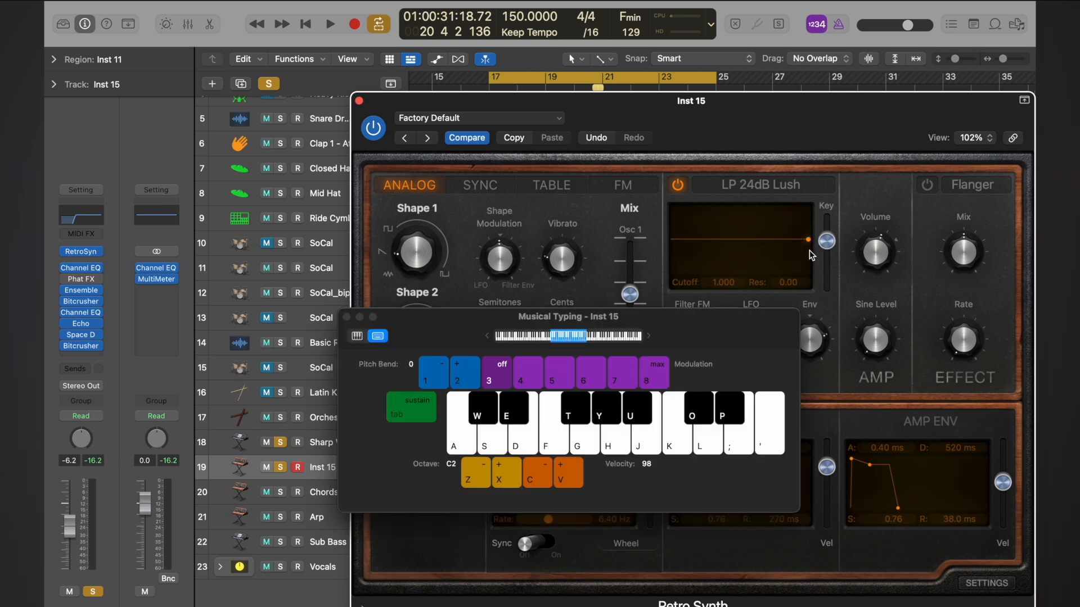
key(f)
key(f)
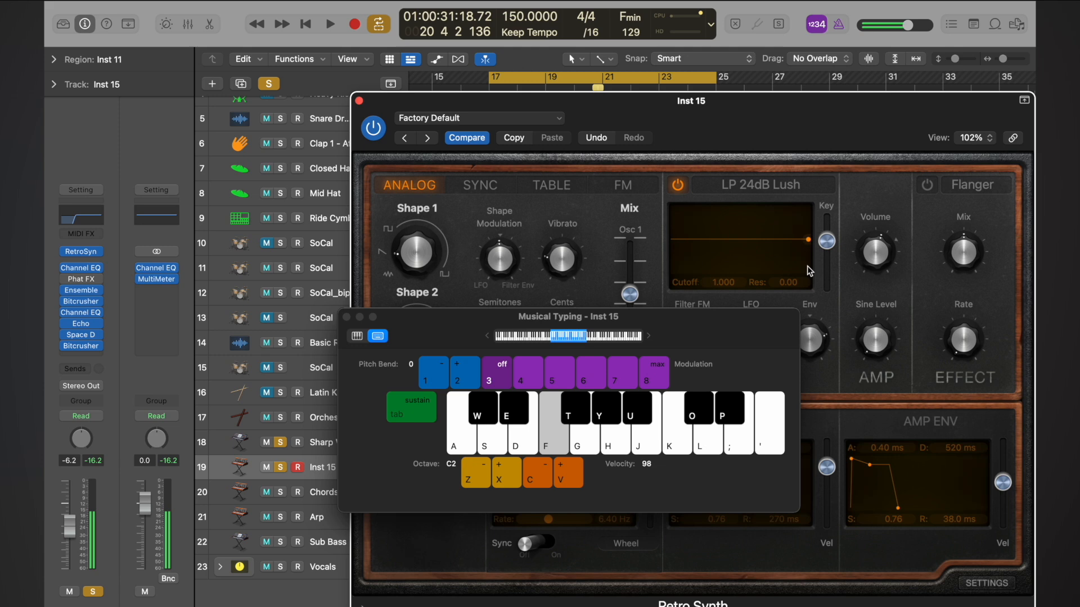
drag(809, 242, 835, 261)
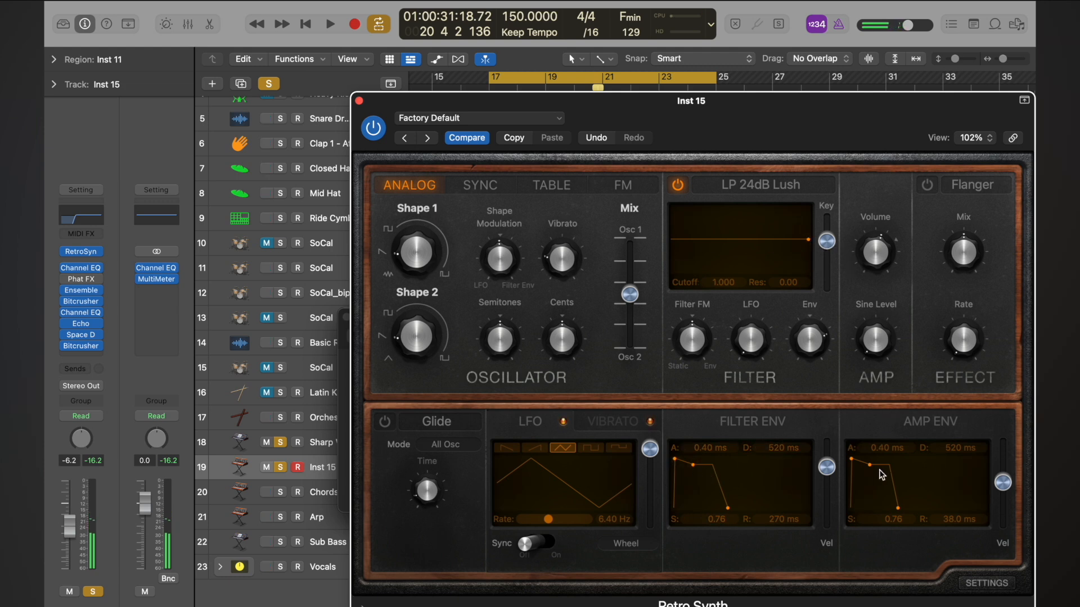
Shape the Retro Synth amp envelope with attack 0.00 ms, decay 100 ms and sustain 0.00.
drag(870, 465, 869, 562)
drag(869, 507, 862, 508)
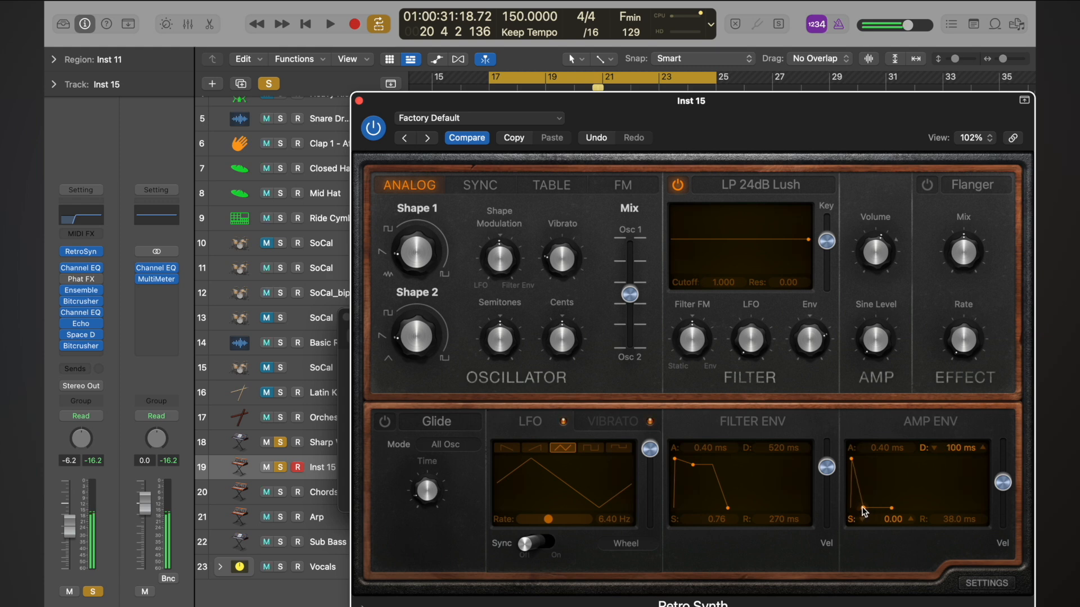
drag(854, 463, 847, 469)
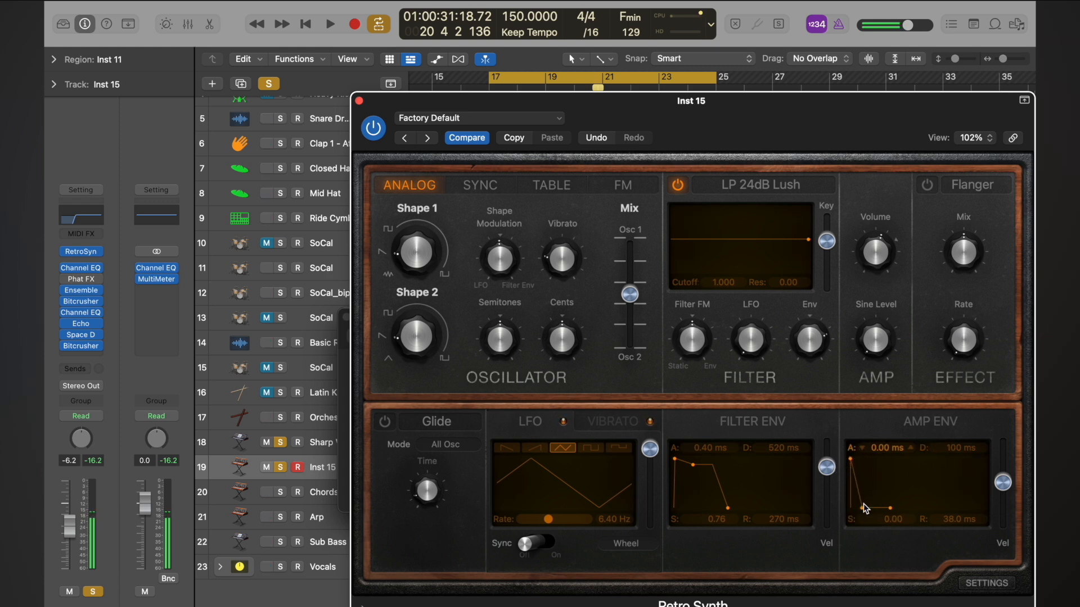
drag(862, 509, 864, 510)
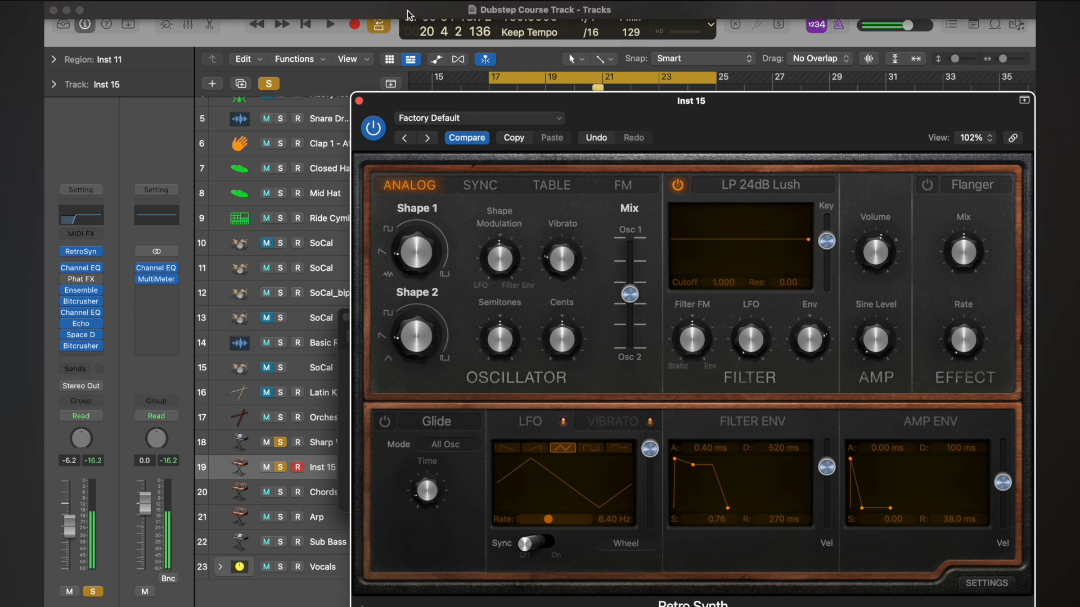
Audition the plucky Retro Synth sound by playing a short melody in Musical Typing at octave C4.
key(super+k)
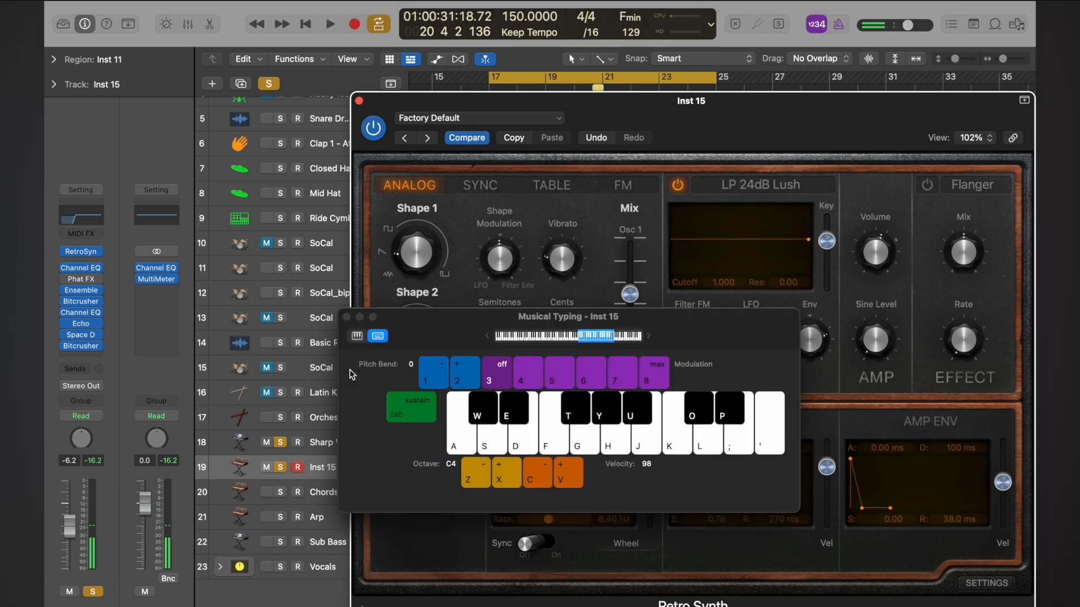
key(f)
key(y)
key(k)
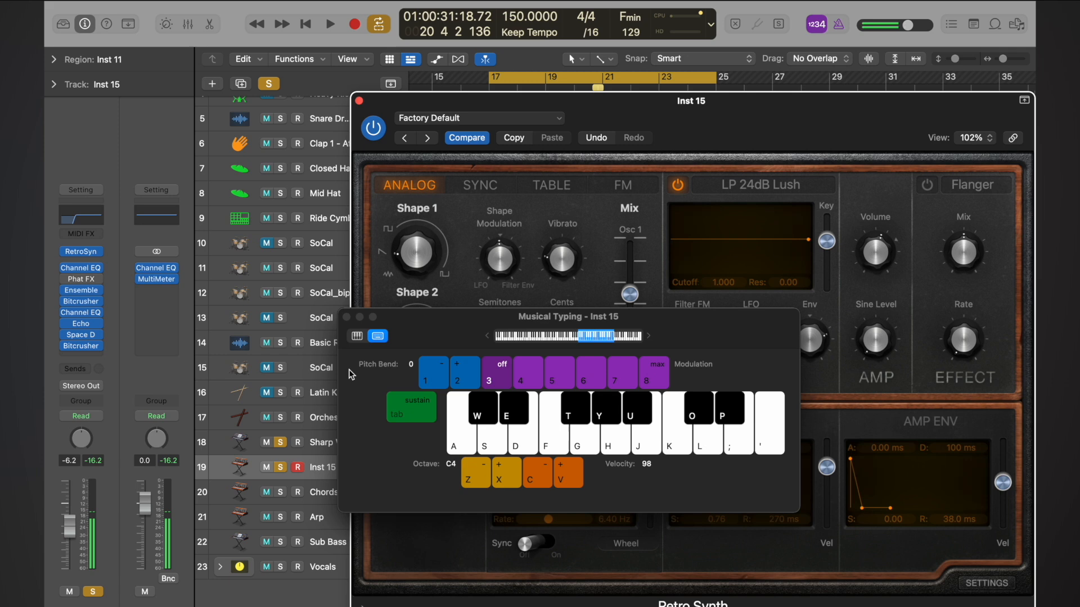
key(y)
key(t)
key(f)
key(y)
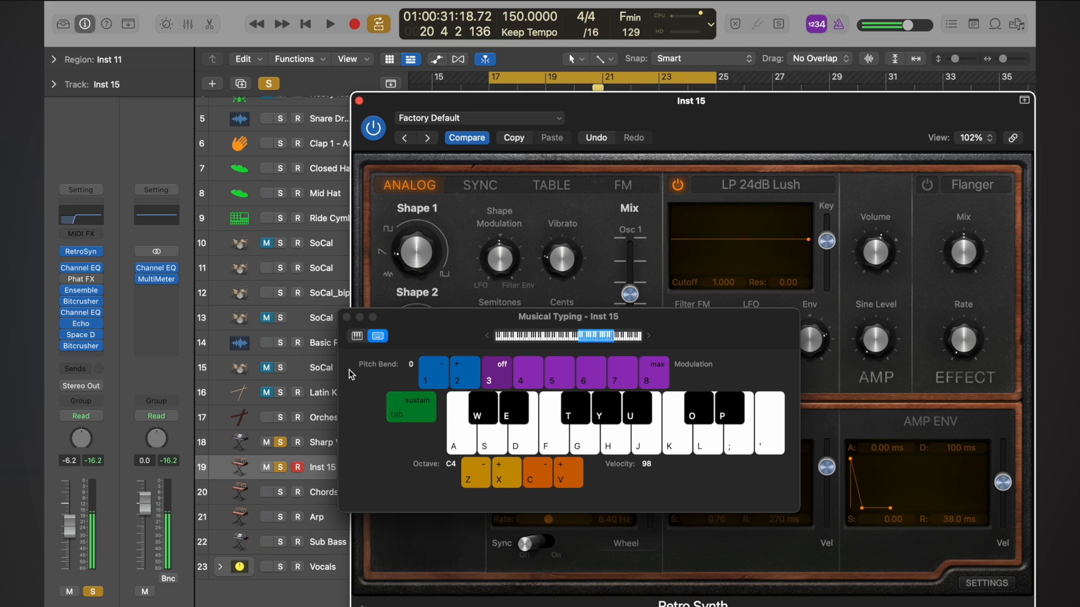
key(y)
key(g)
key(f)
key(k)
key(p)
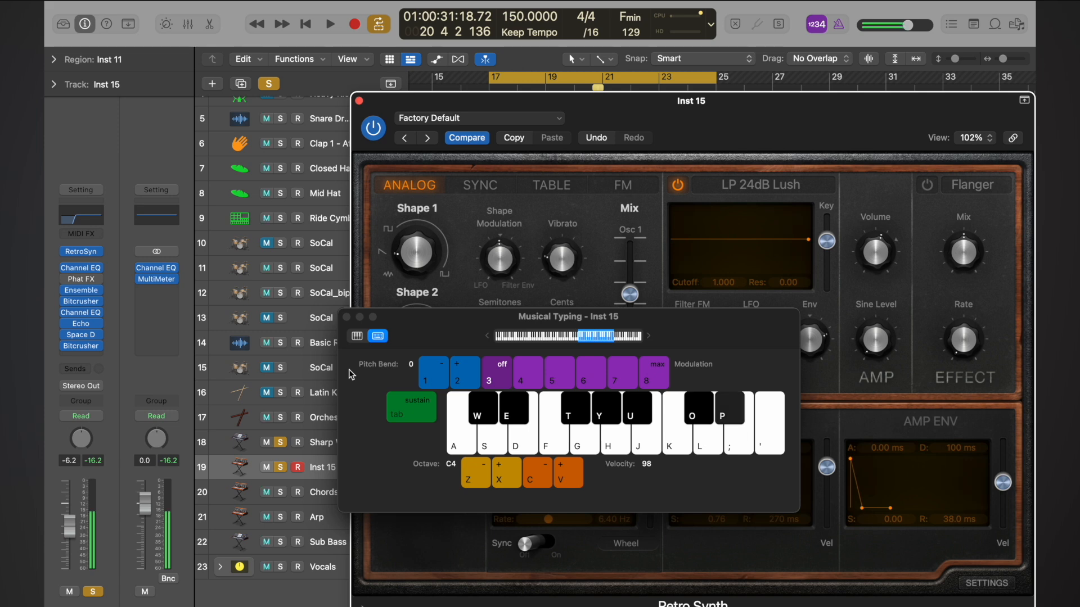
key(p)
key(k)
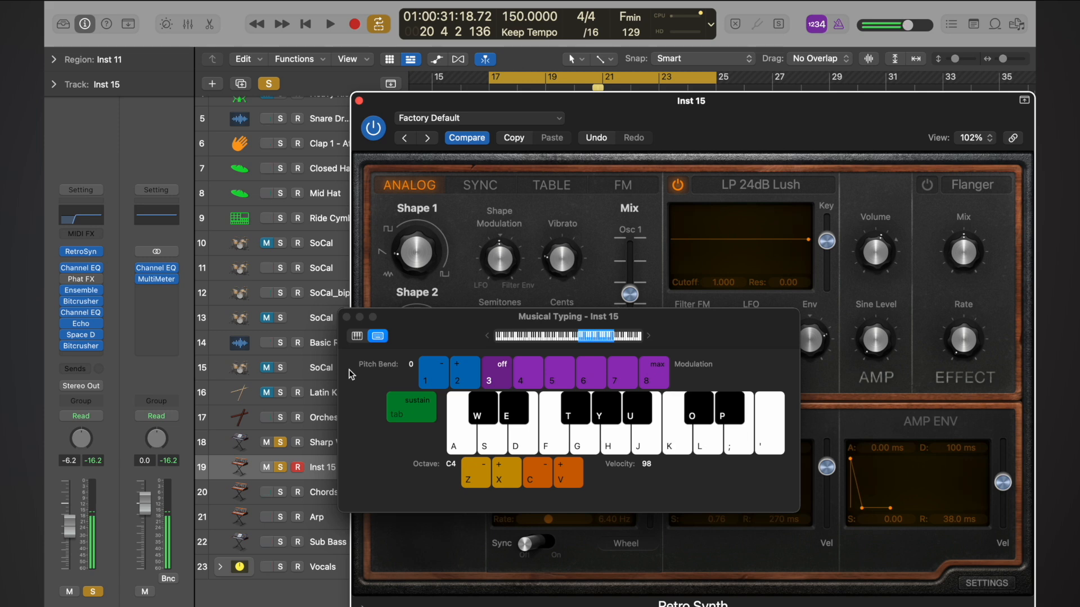
click(346, 317)
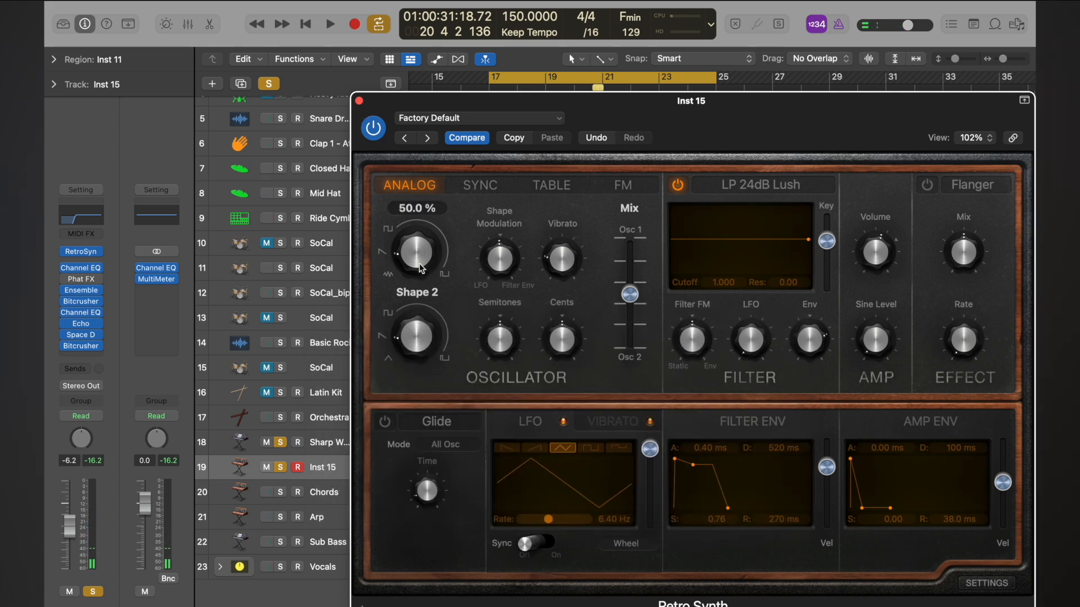
Set both Retro Synth oscillator shapes to a square wave at 50.0 % and start playback.
mouse_move(422, 342)
mouse_down()
mouse_move(411, 319)
mouse_move(409, 330)
mouse_up()
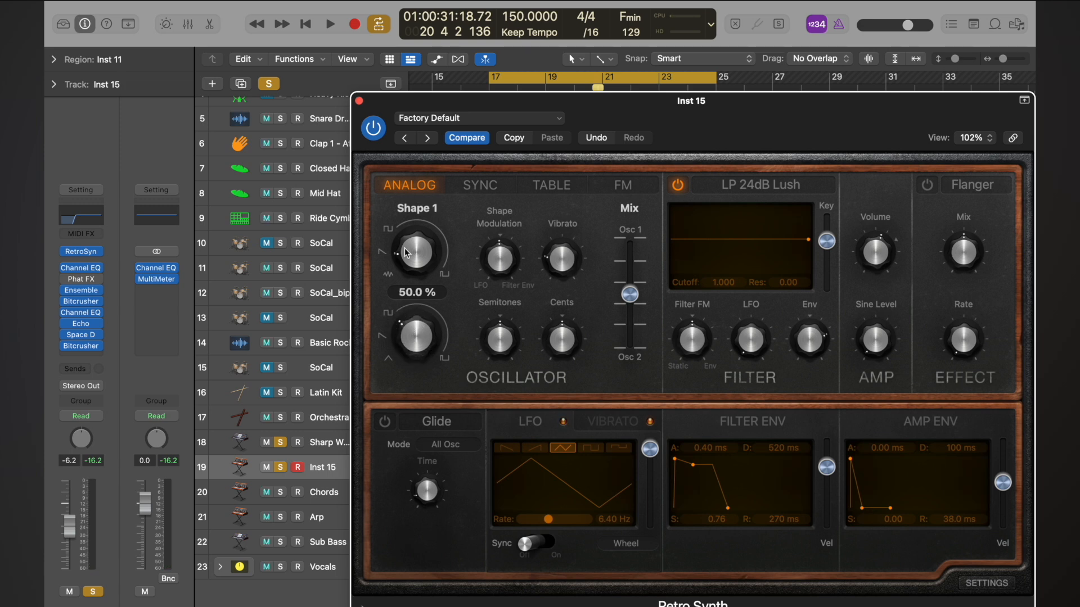
drag(405, 248, 396, 241)
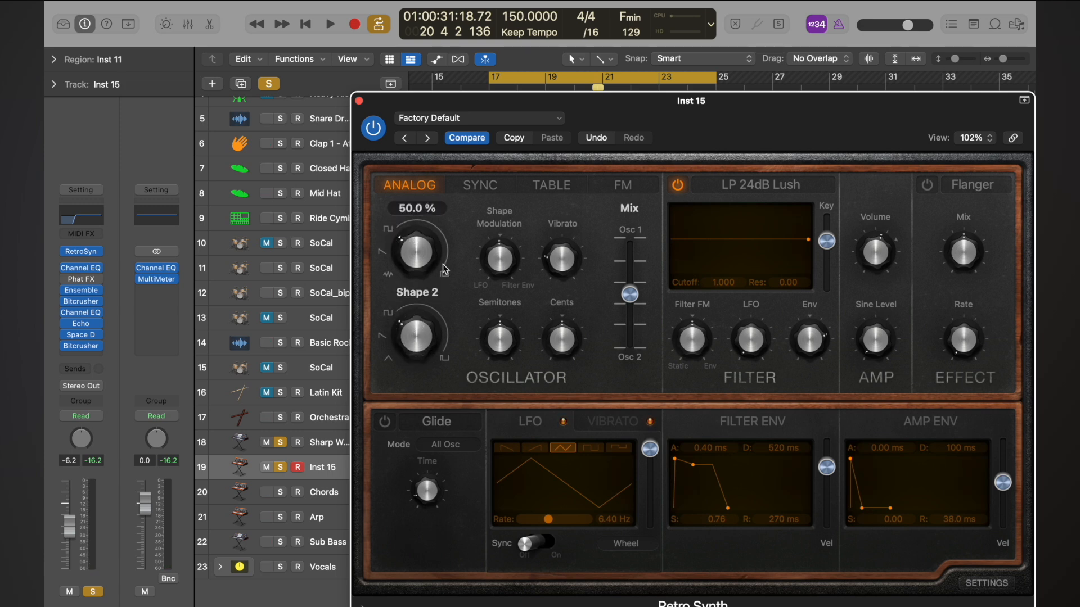
key(space)
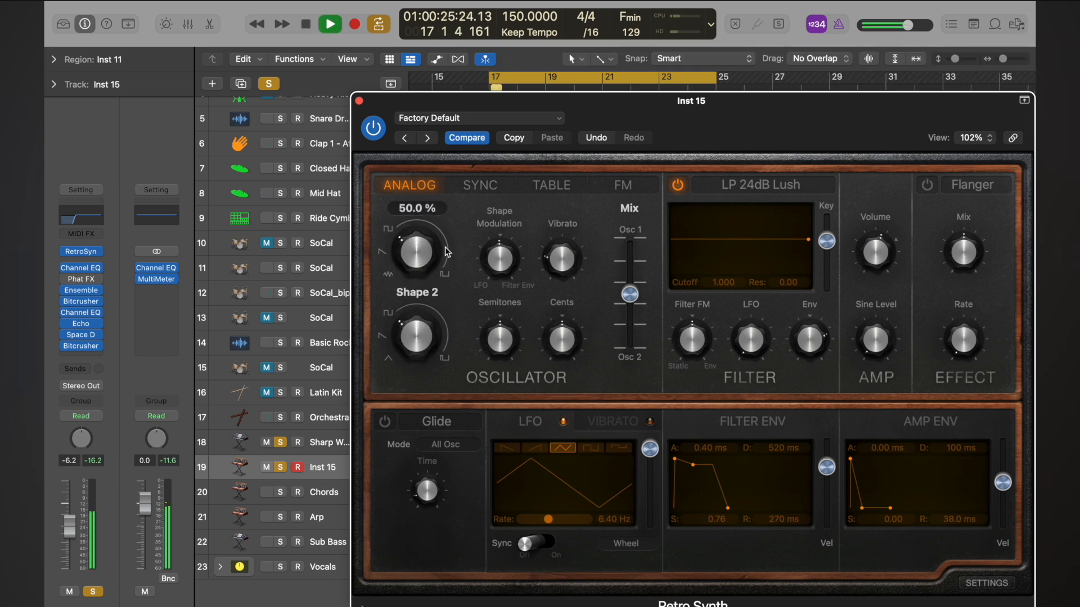
click(358, 101)
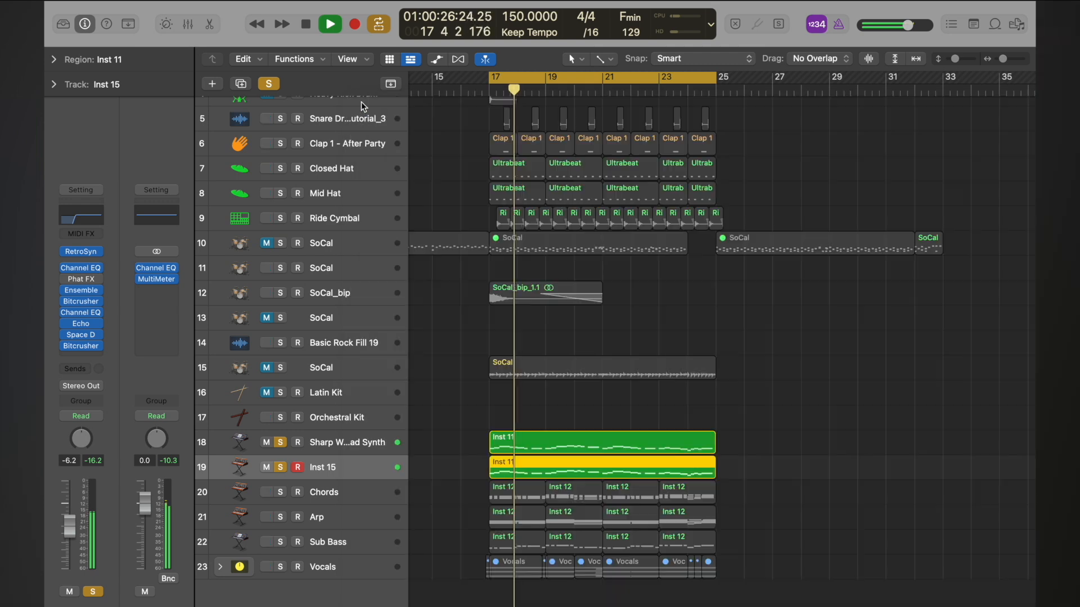
Unsolo the original lead synth track and re-enable Phat FX on the Retro Synth track.
click(280, 442)
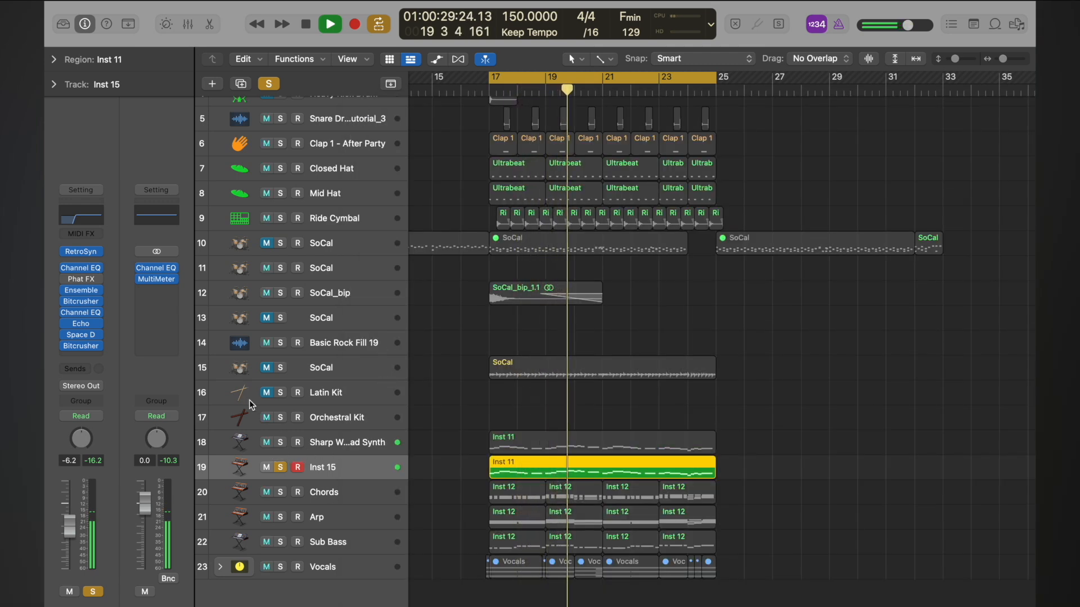
click(65, 279)
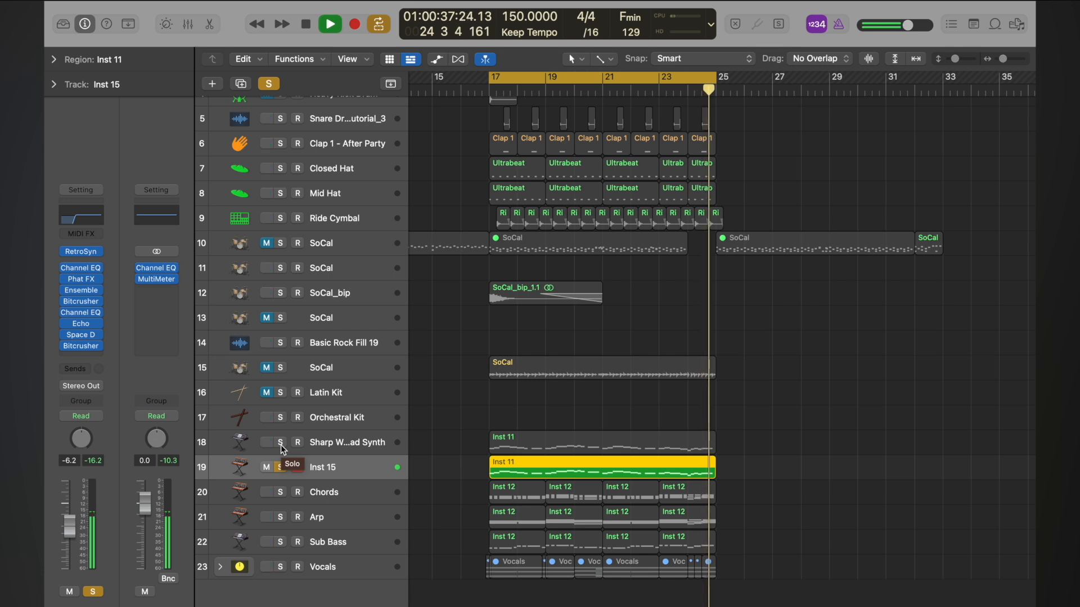
Stop playback, insert a Transposer MIDI effect on the Inst 15 track and set Transpose to 12 semitones.
key(space)
click(98, 233)
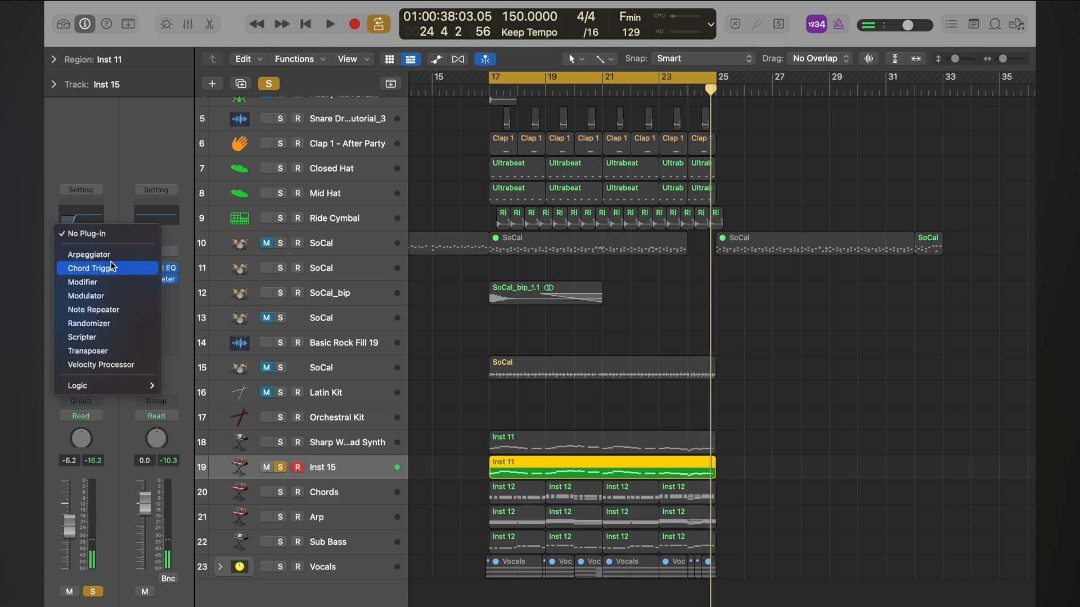
click(88, 351)
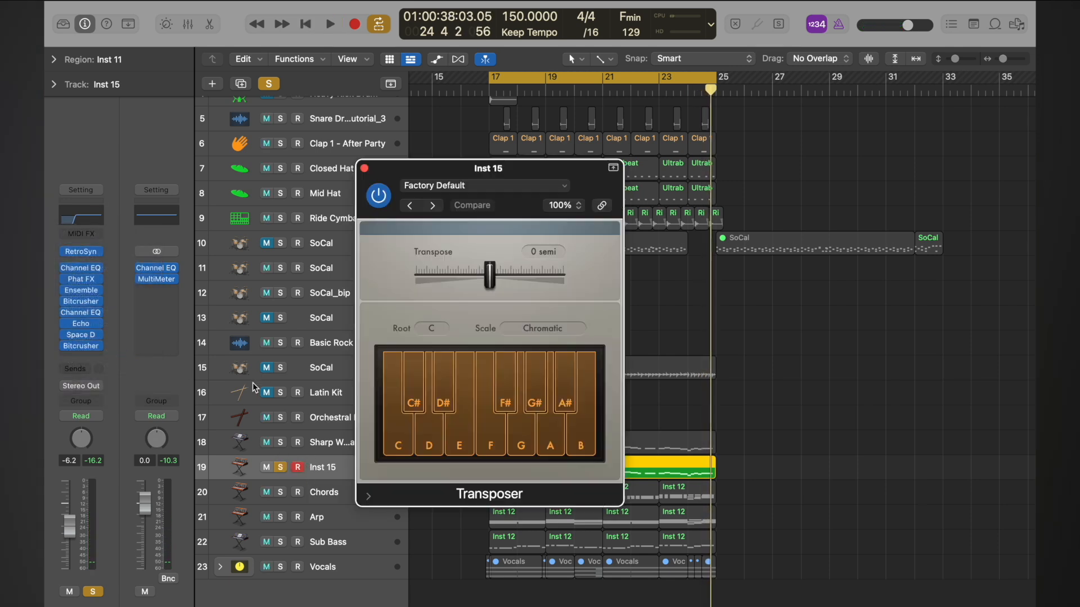
drag(489, 281, 522, 280)
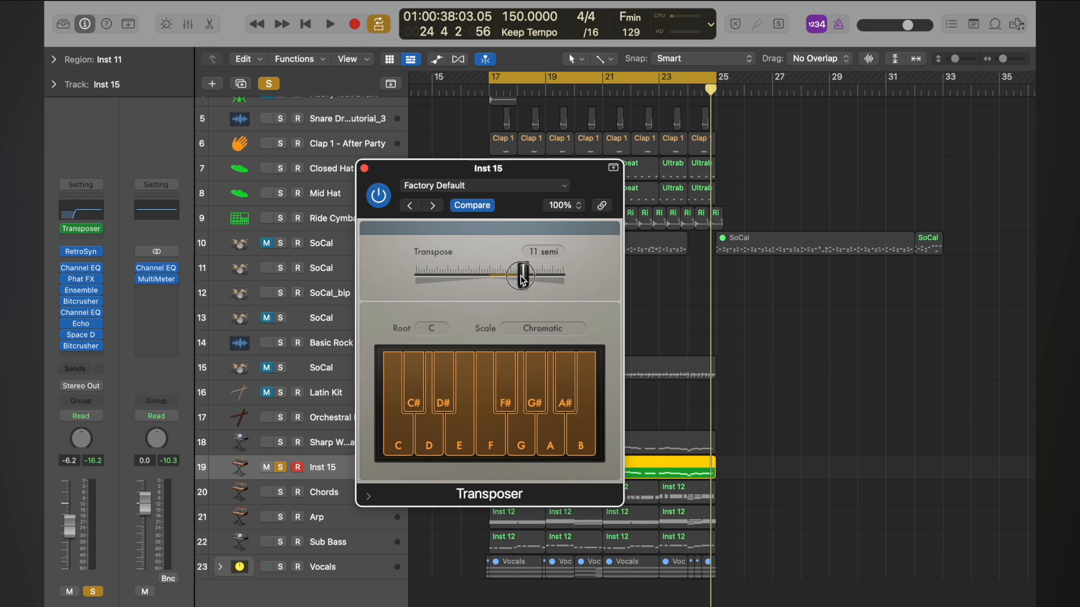
Audition the transposed Inst 15 track, solo the original lead synth alongside it, and close the Transposer after stopping playback.
key(space)
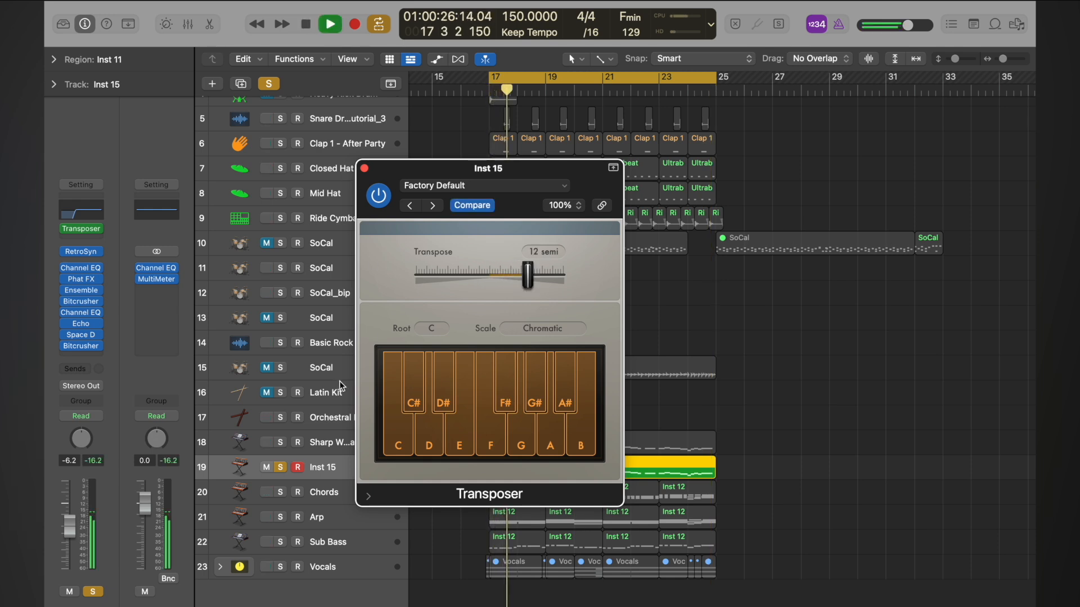
click(281, 442)
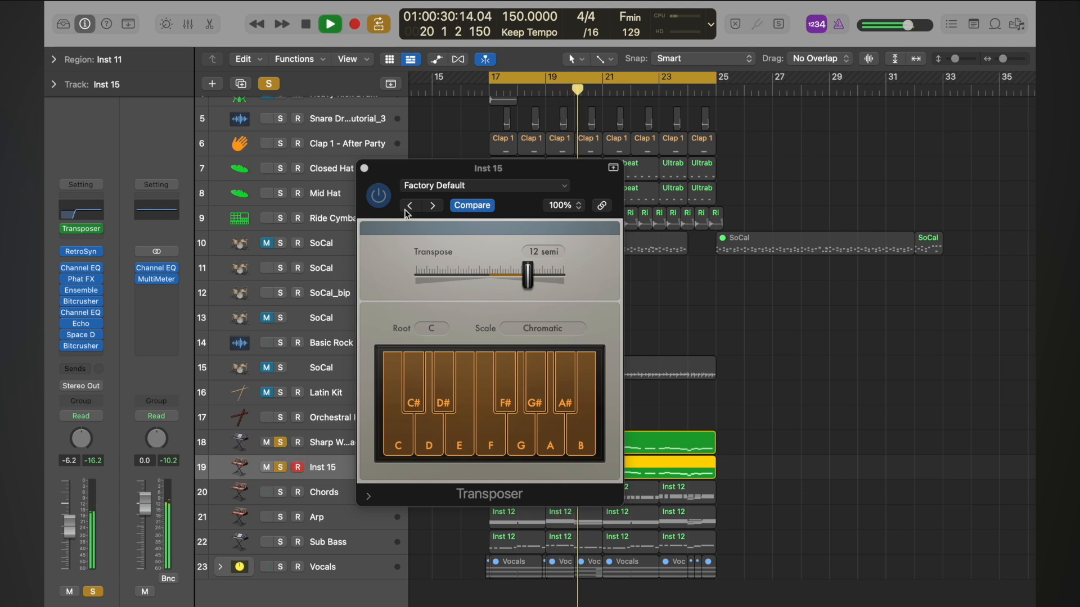
key(space)
click(364, 168)
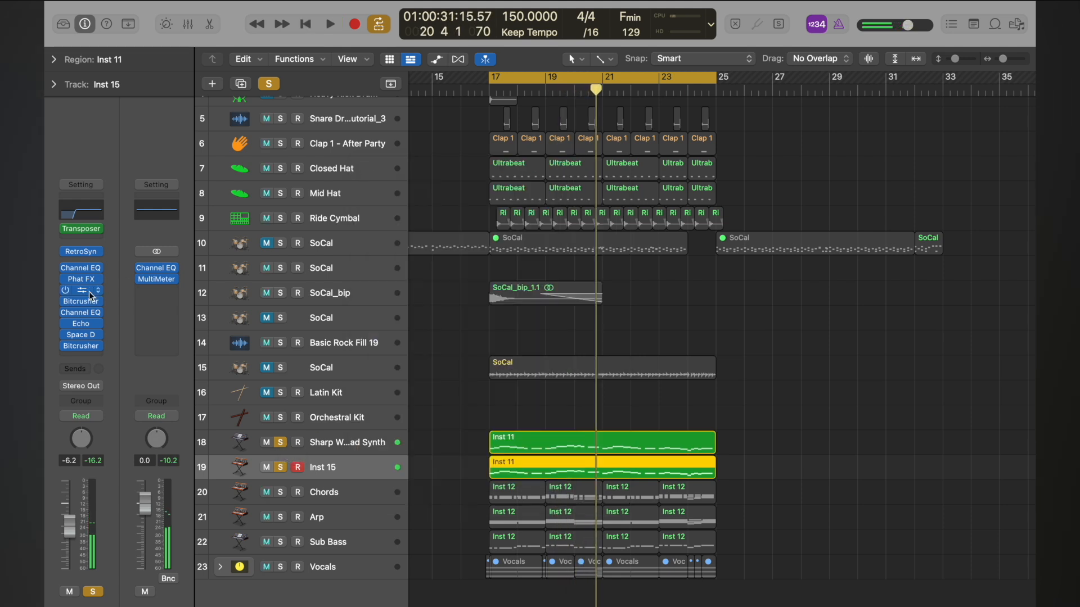
Insert a second Echo before the existing Echo on the Inst 15 track and set its note value to 1/8.
click(81, 324)
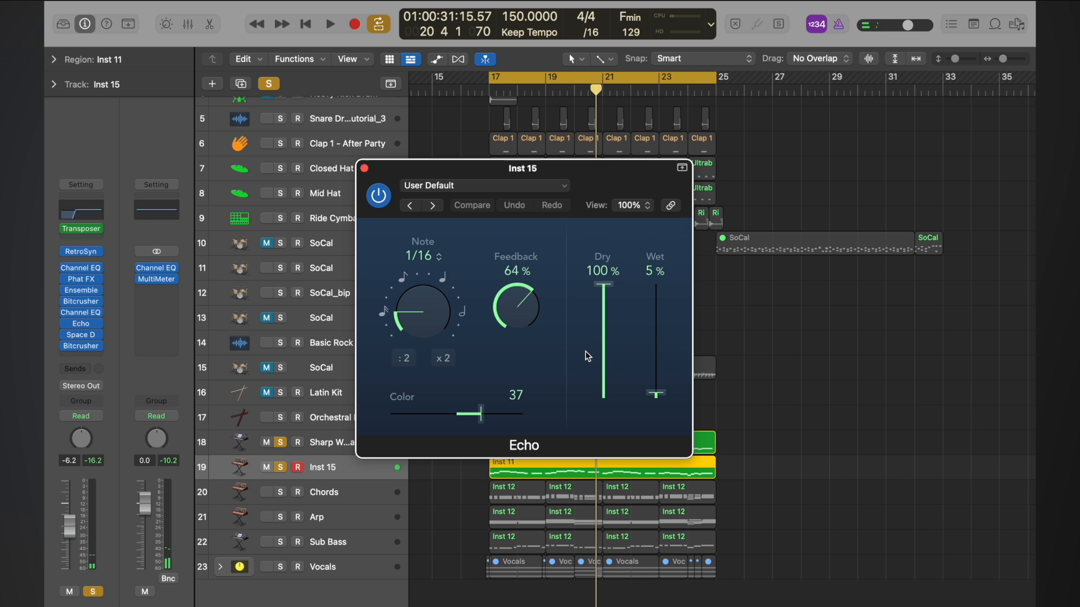
click(98, 313)
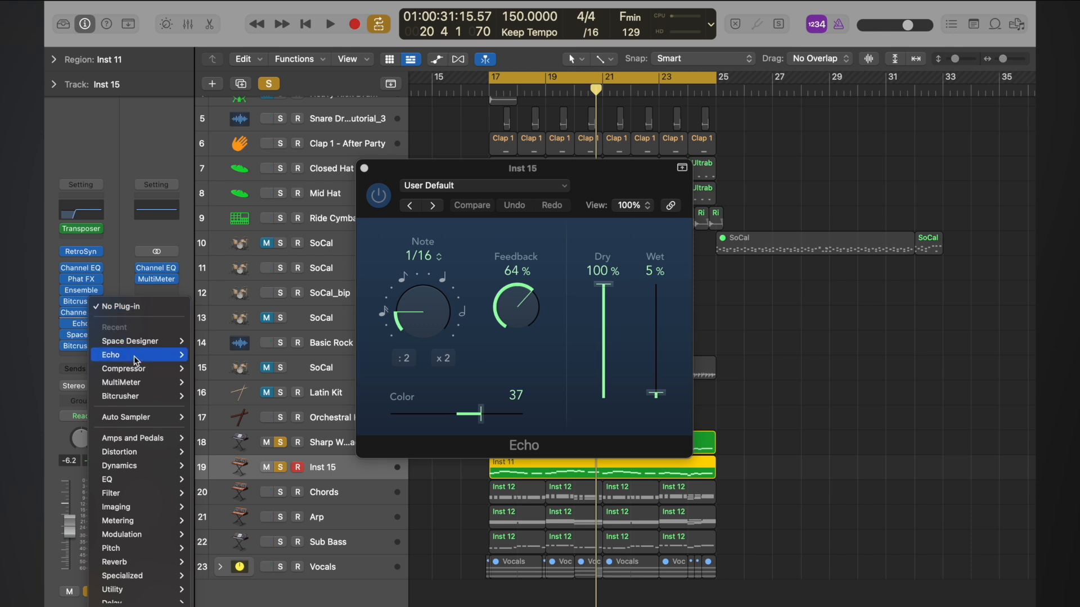
mouse_move(169, 355)
click(219, 356)
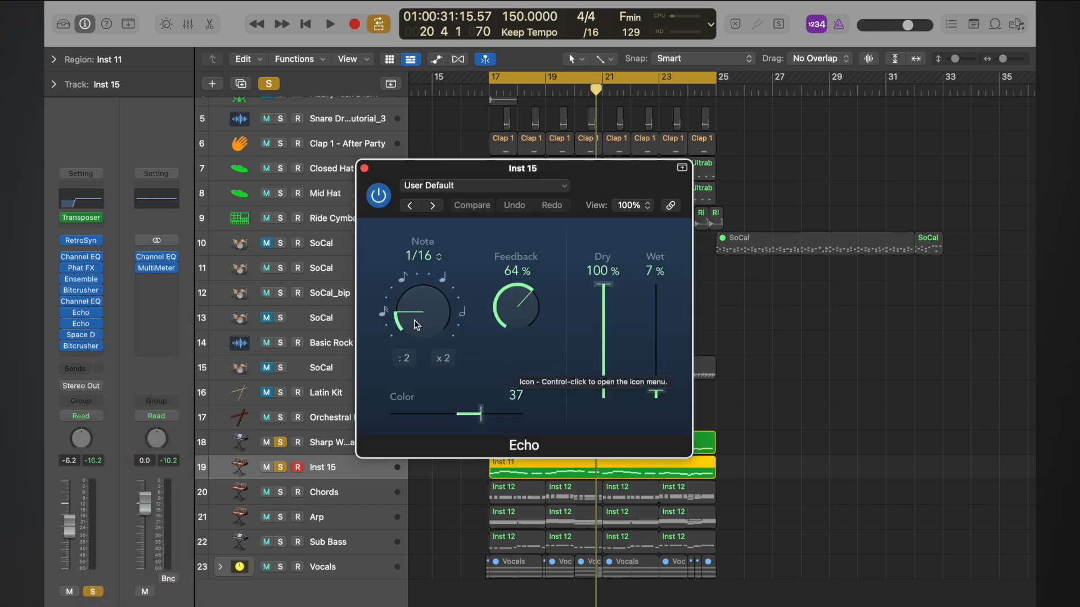
drag(414, 320, 415, 259)
key(s)
key(s)
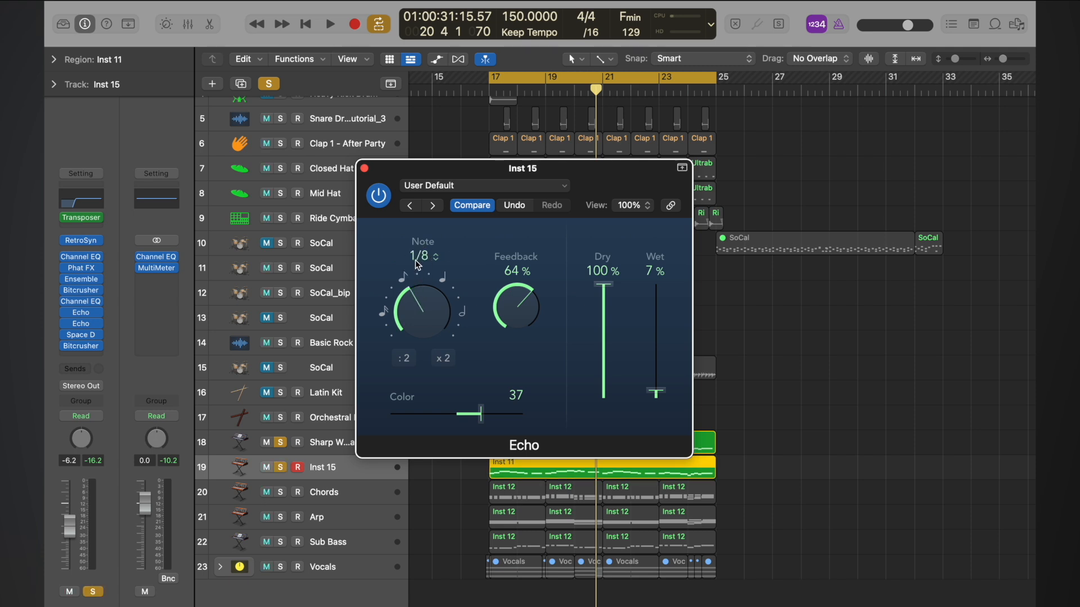
Unsolo the original lead synth and raise the new Echo's wet level to 29 % while playing Inst 15, then close it.
click(281, 442)
key(space)
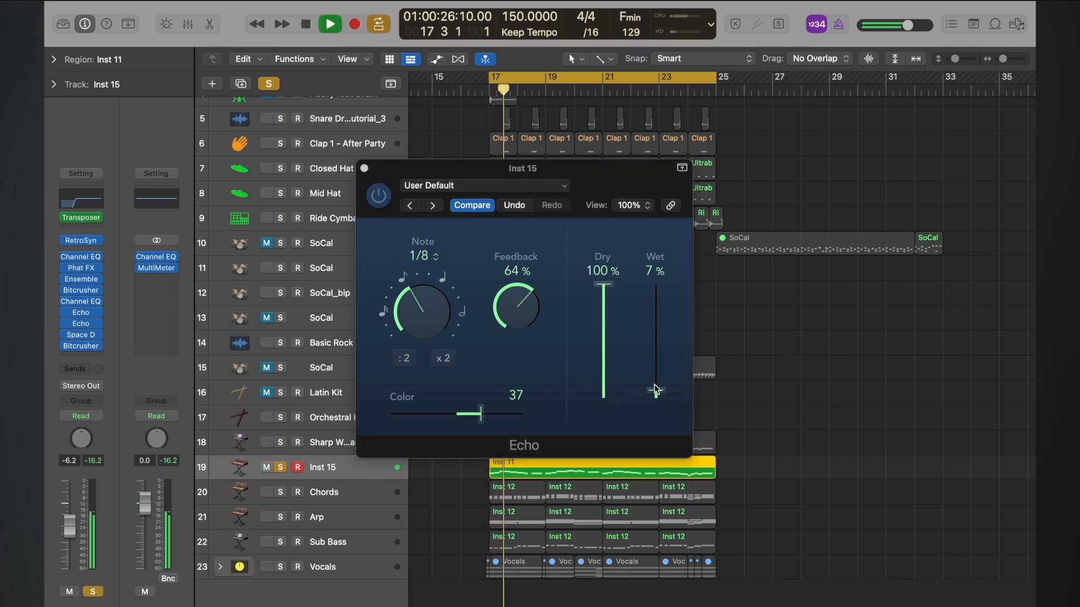
drag(656, 392, 655, 364)
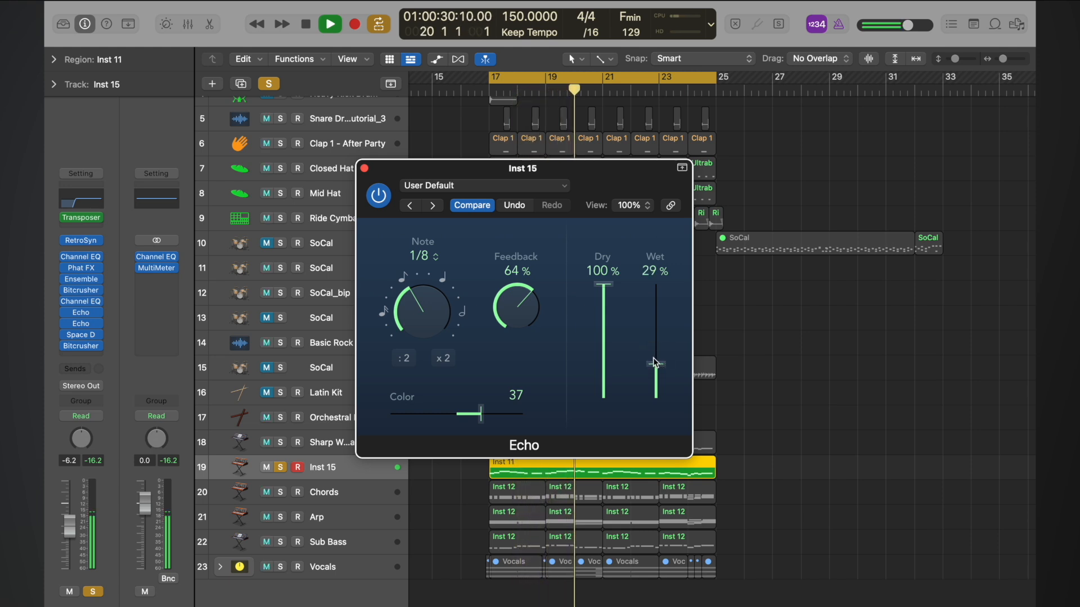
key(space)
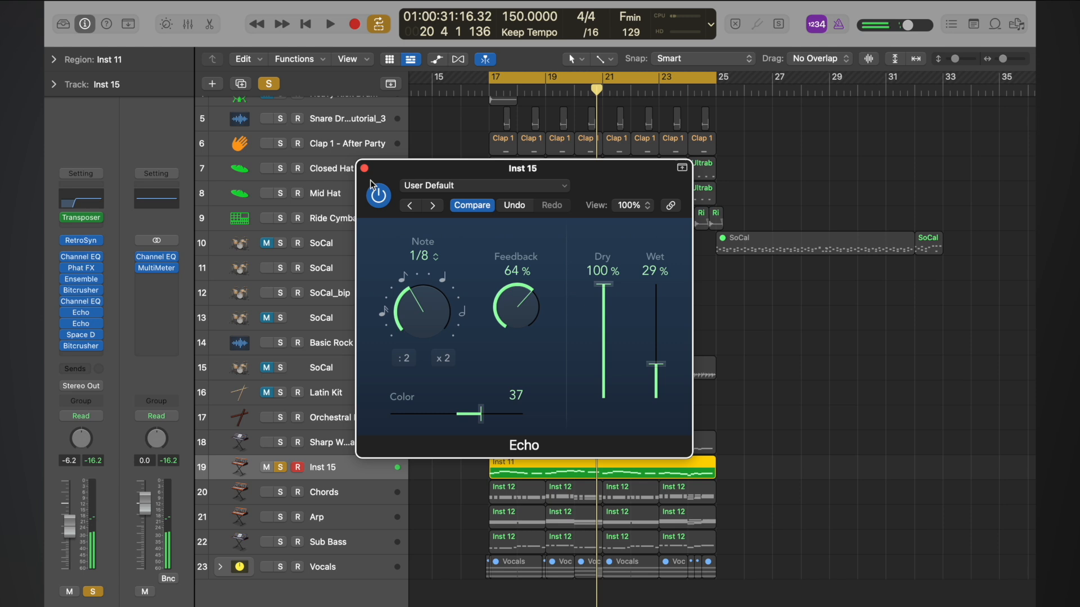
click(364, 168)
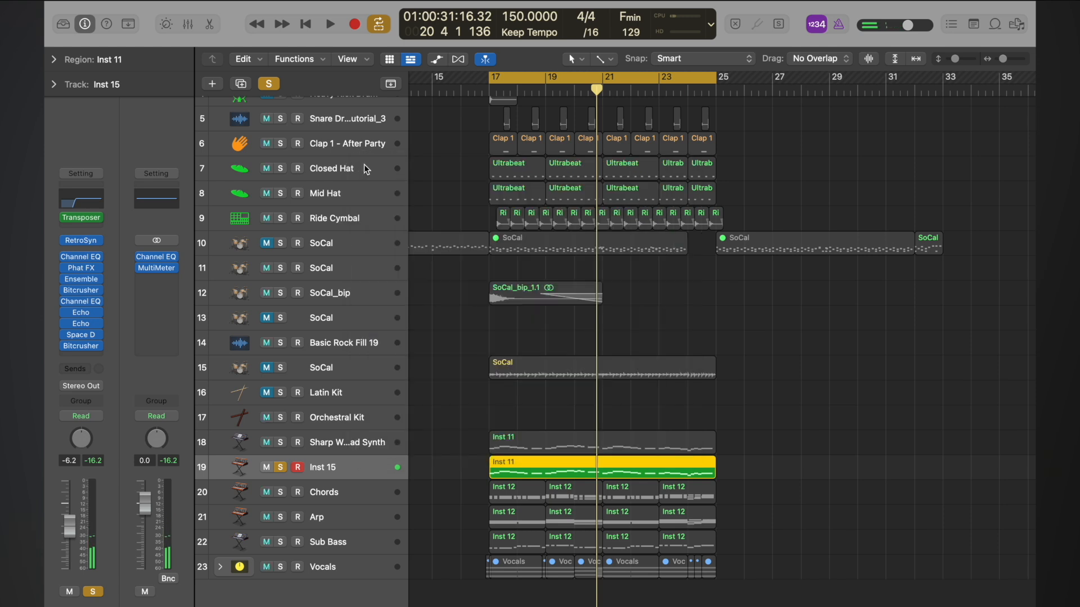
Solo the original lead synth to play both leads together, and clear all solos to play the full mix.
click(280, 443)
key(space)
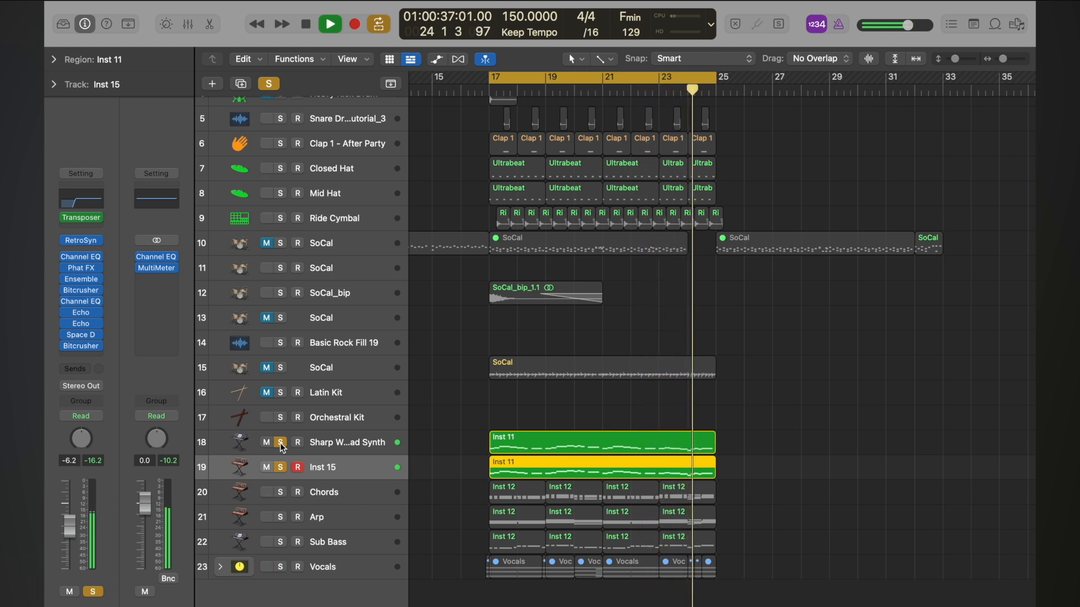
click(259, 84)
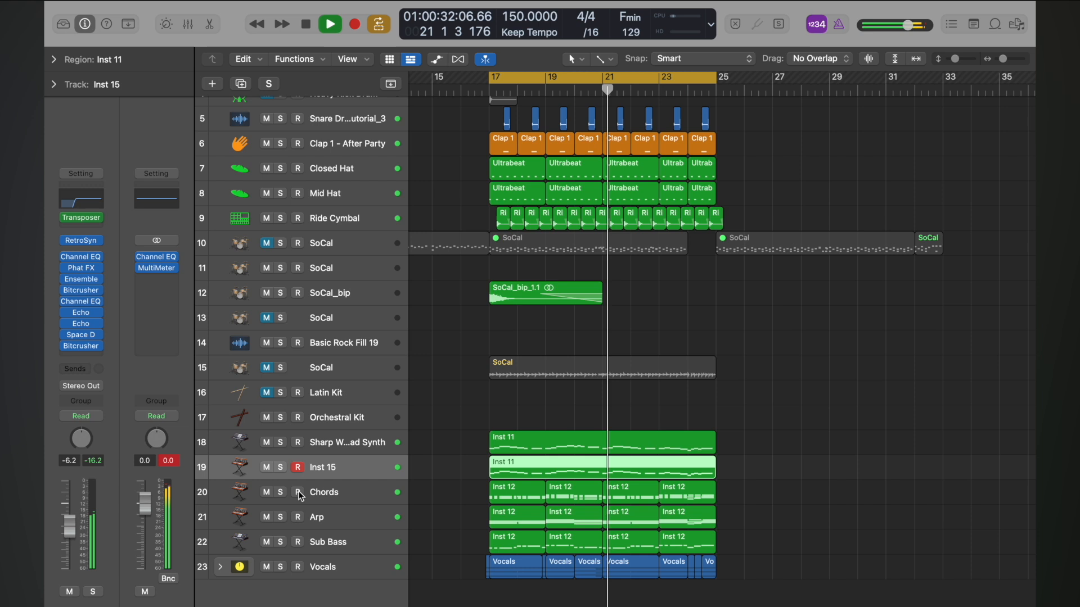
Compare the full mix with the Inst 15 track muted and unmuted, then stop playback.
click(267, 467)
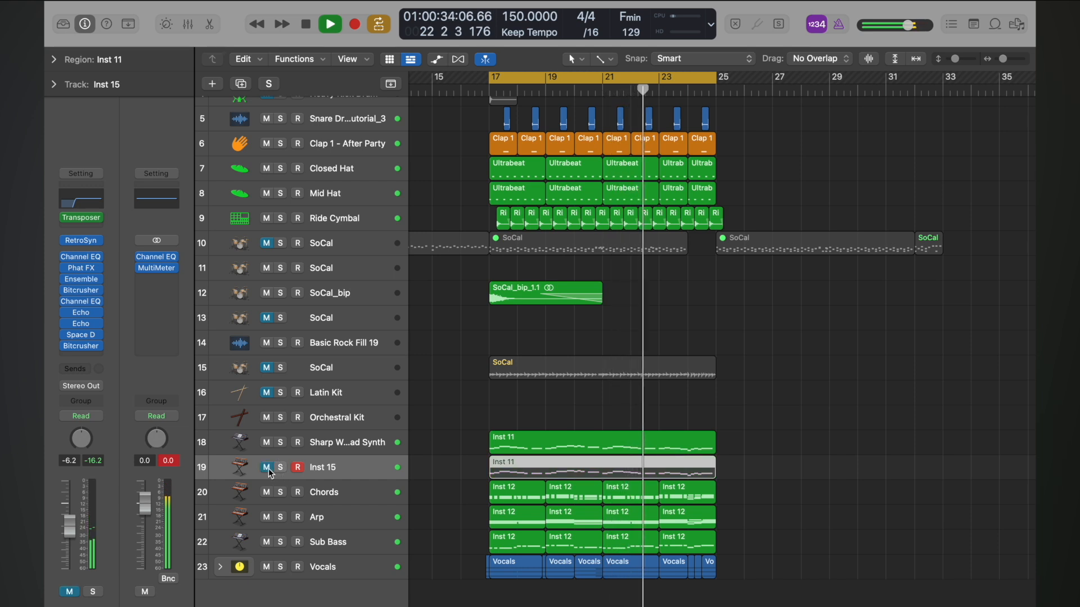
click(267, 468)
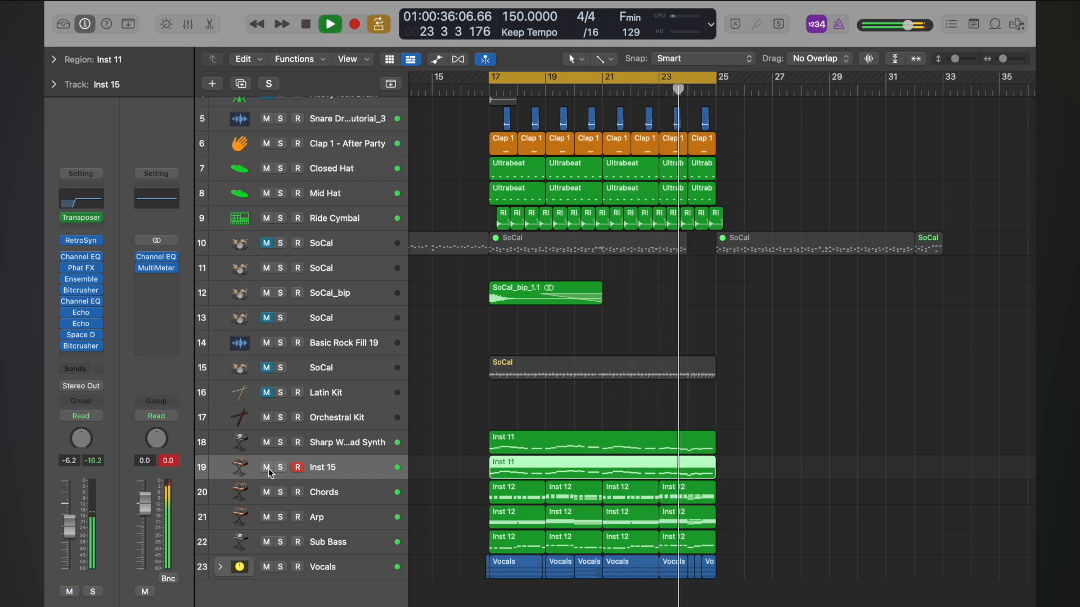
key(space)
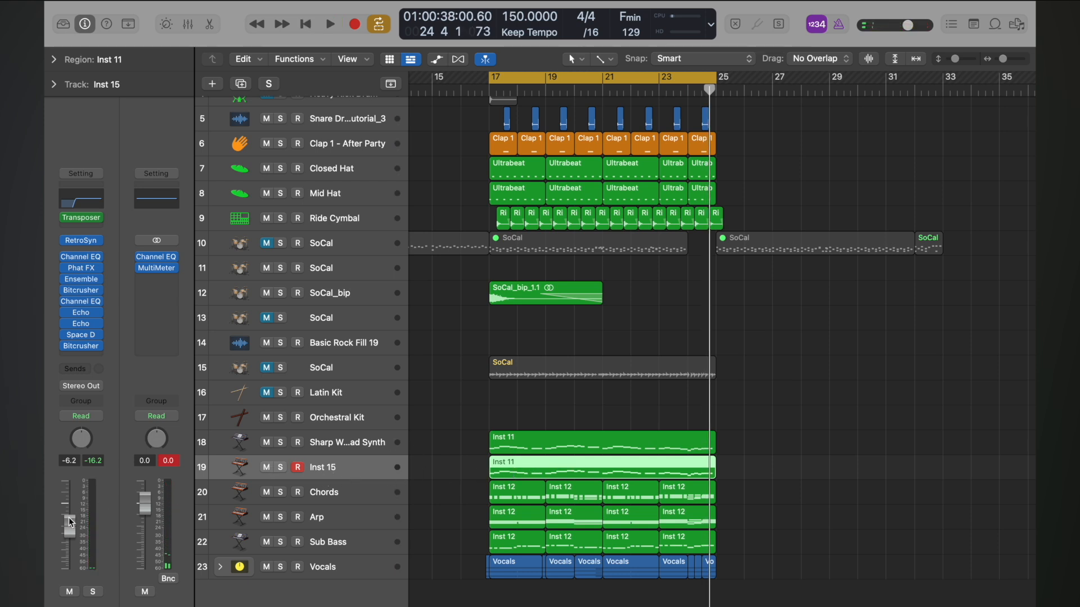
Lower the Inst 15 track volume to -10.2 dB, mute the Vocals track and play the mix.
drag(67, 531, 68, 536)
key(space)
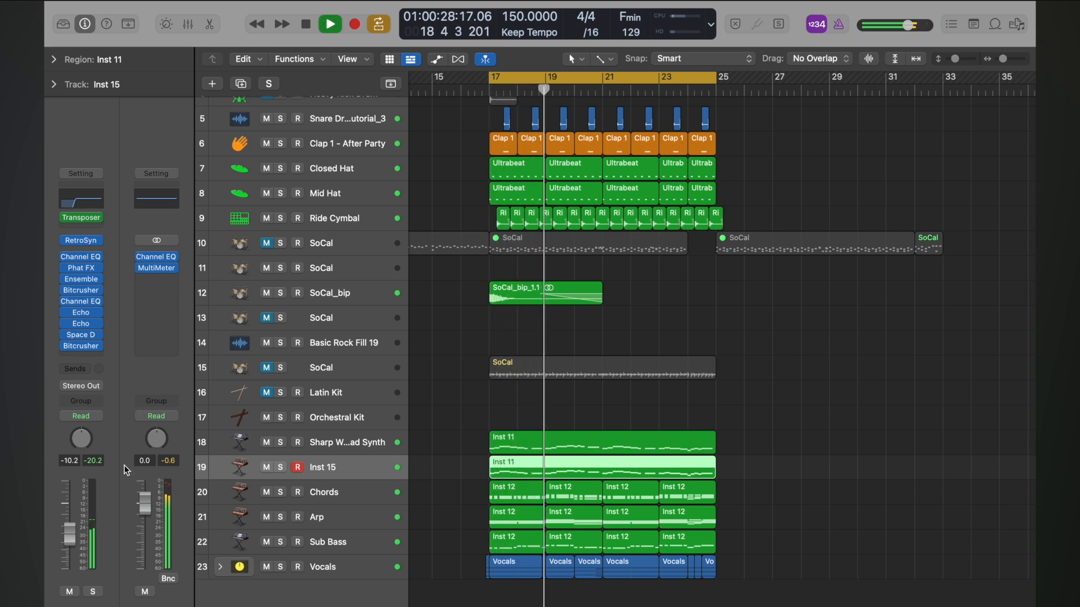
key(space)
click(266, 566)
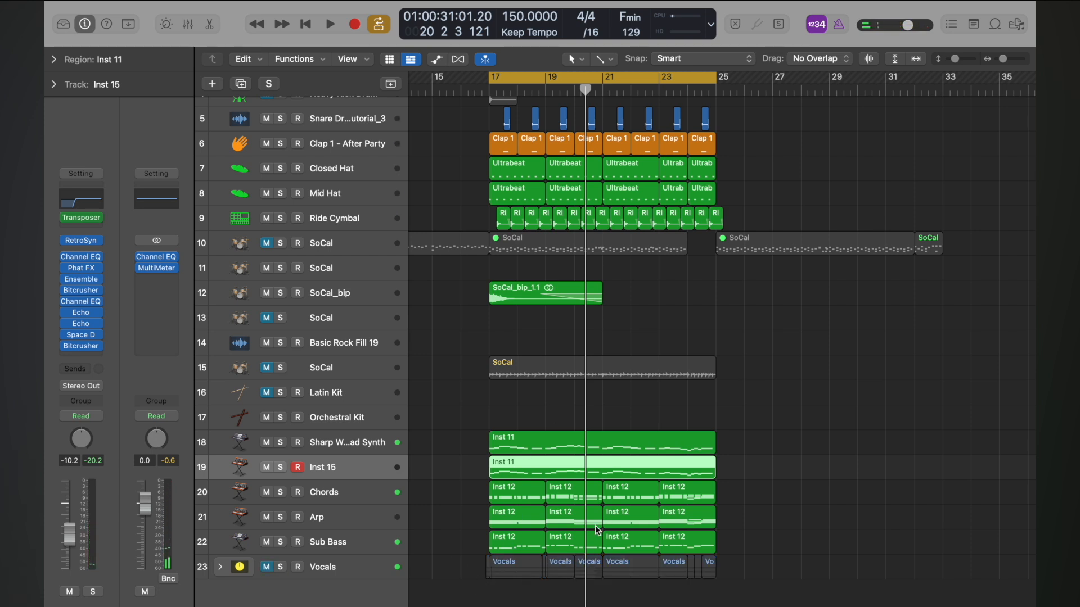
key(space)
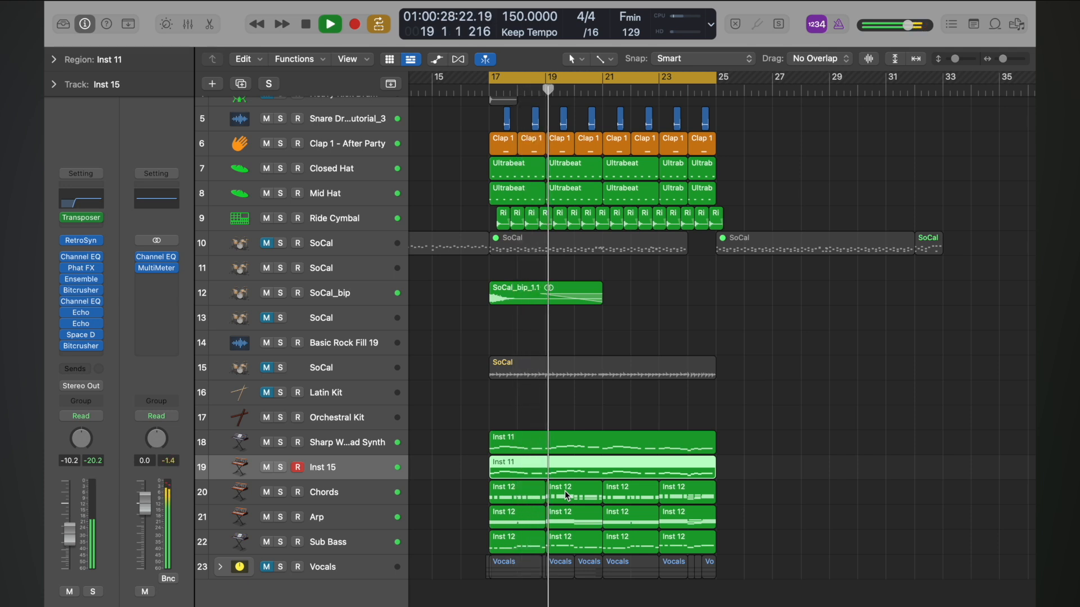
Solo the Inst 15 track and check its Retro Synth settings.
key(s)
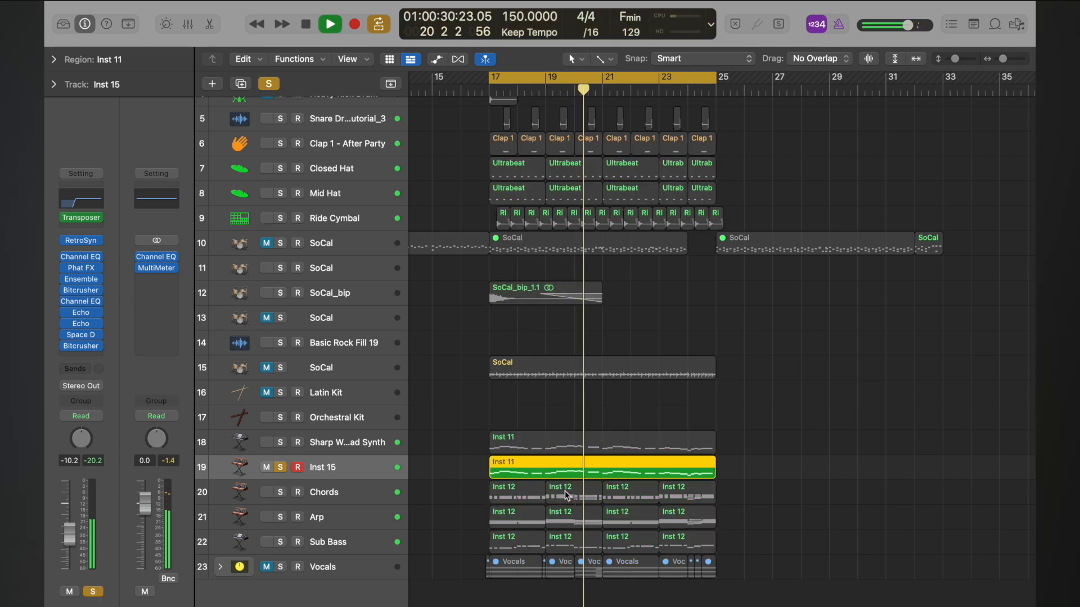
click(81, 240)
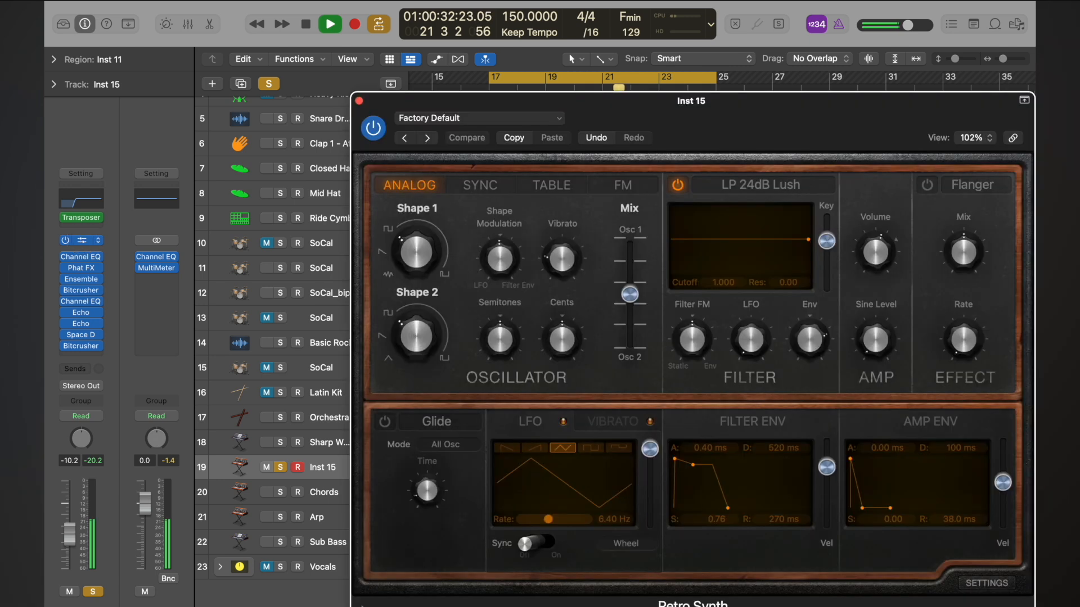
click(359, 102)
Duplicate the Inst 15 track as Plucky Lead and copy the Inst 11 region onto it at bar 9.
key(super+d)
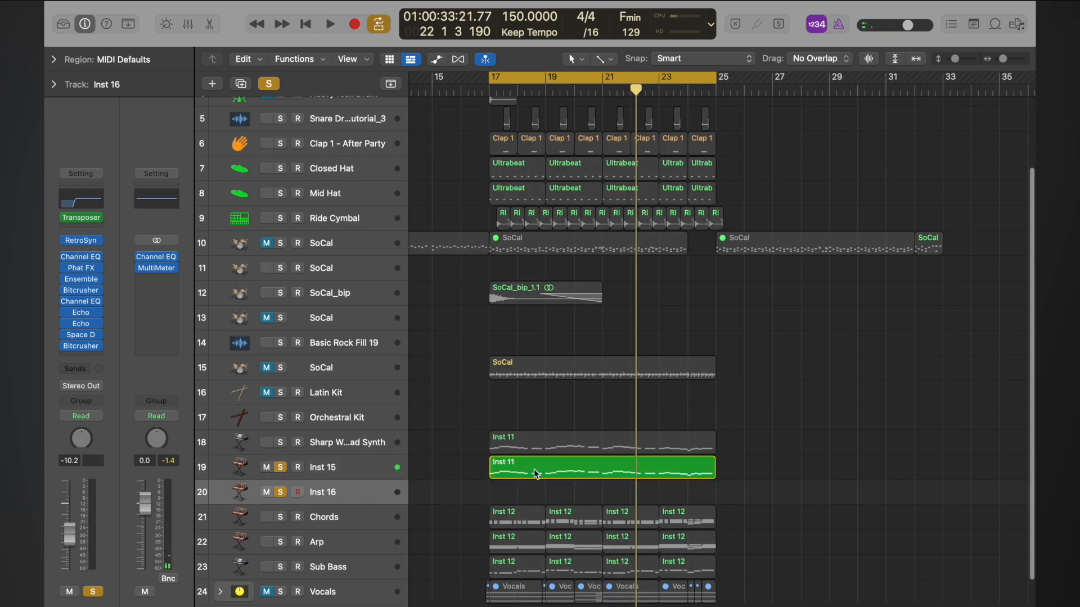
drag(534, 469, 474, 492)
double_click(326, 493)
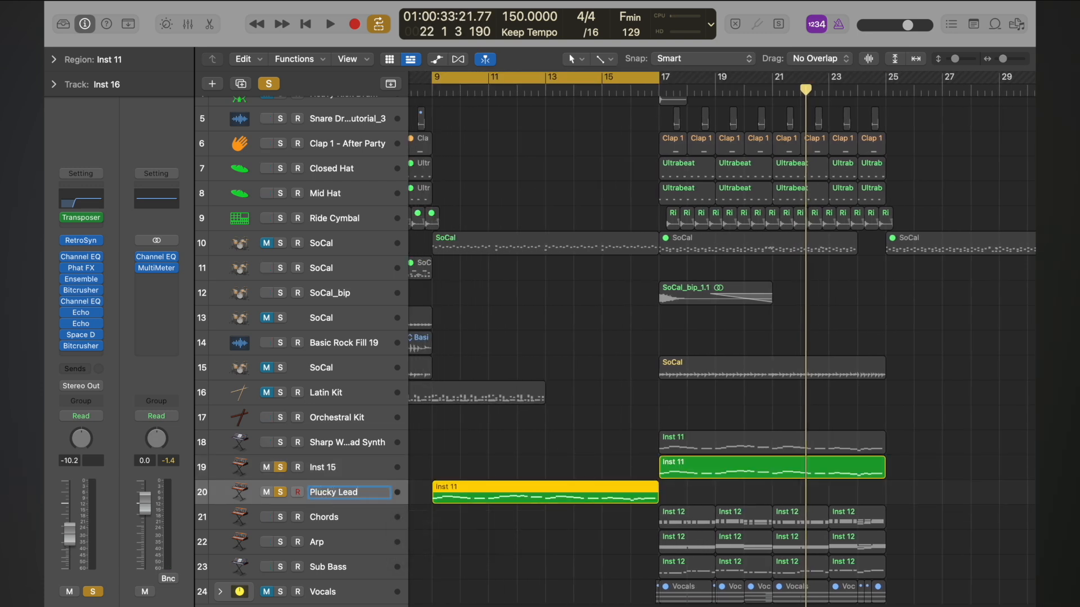
Lengthen the amp envelope decay of Inst 15's Retro Synth to 2400 ms and unsolo the Plucky Lead track.
click(320, 468)
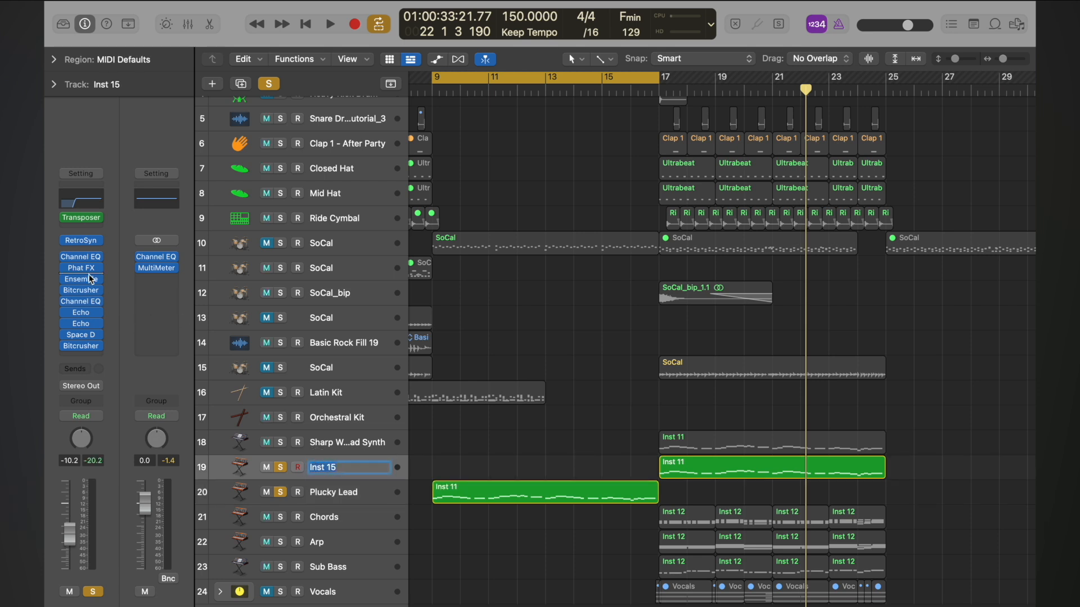
click(86, 242)
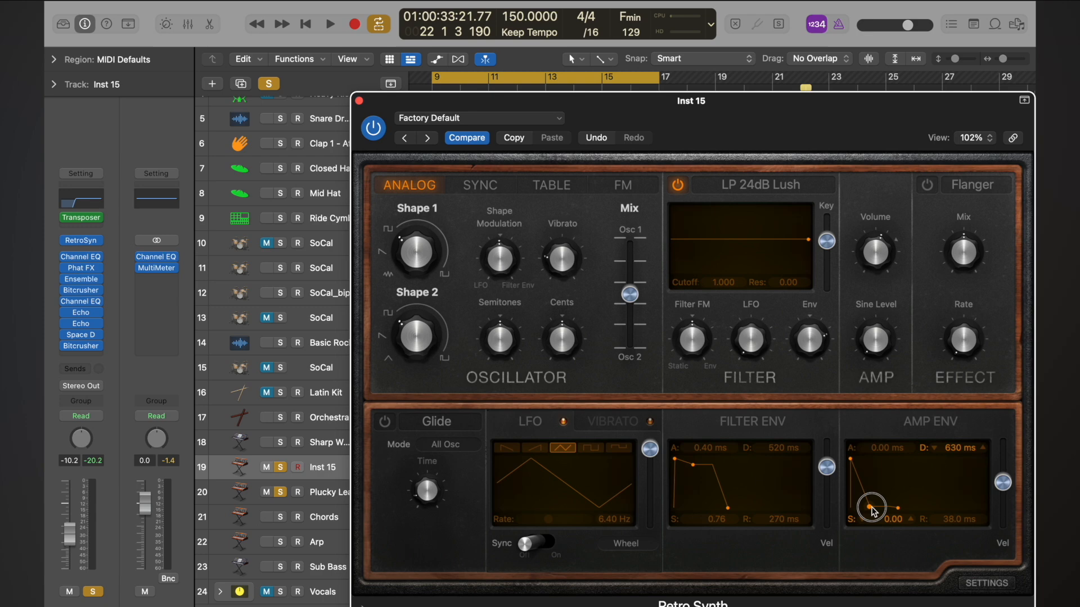
drag(781, 156, 767, 20)
click(280, 493)
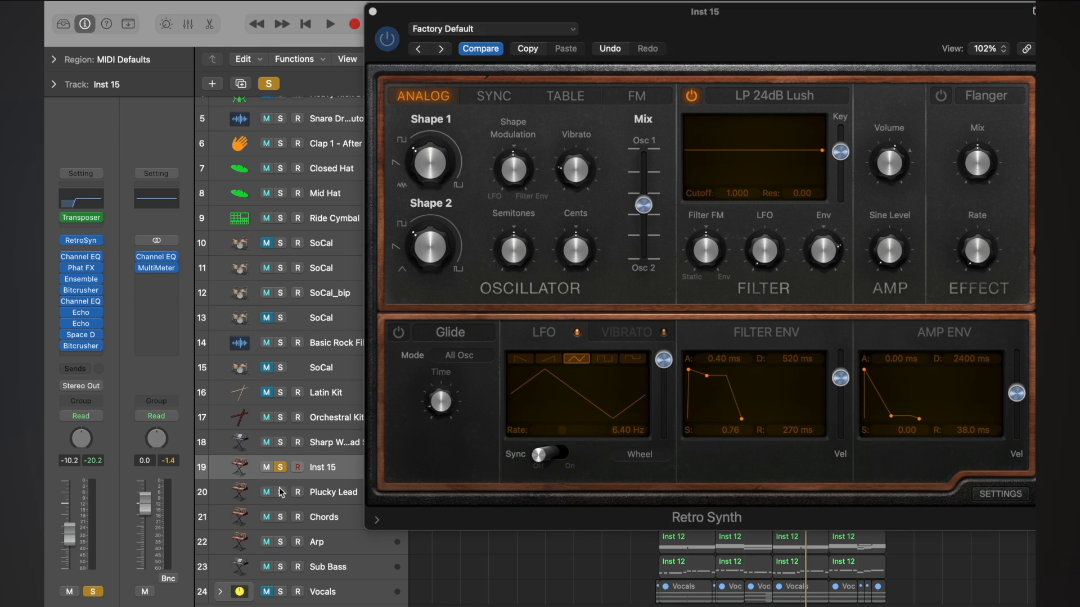
Shorten Inst 15's amp envelope decay to 320 ms during playback, turn on cycle mode and close the Retro Synth.
drag(779, 45, 610, 127)
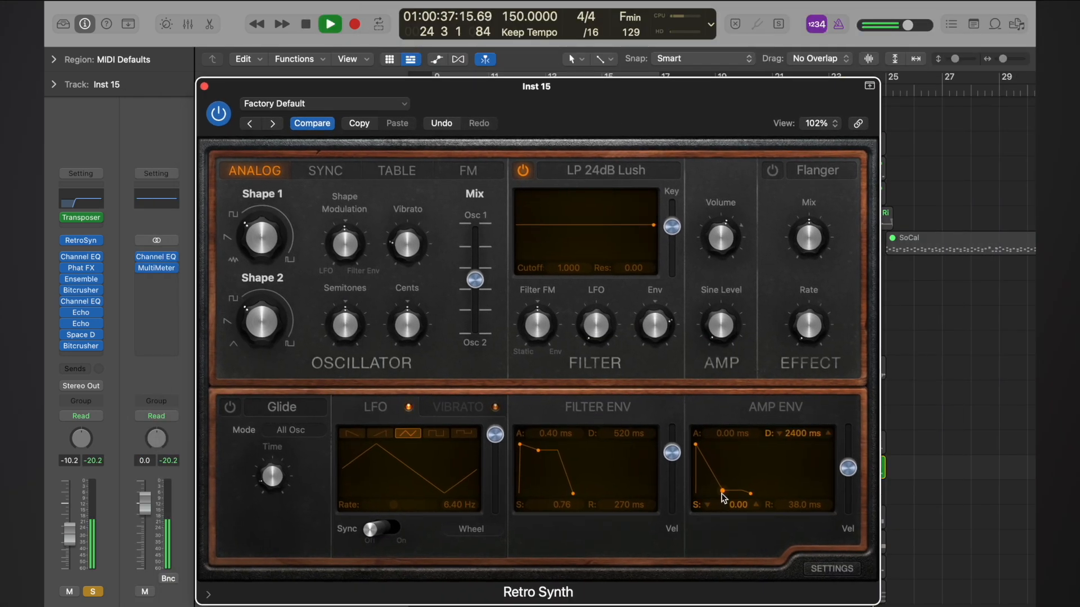
drag(712, 498, 712, 499)
key(c)
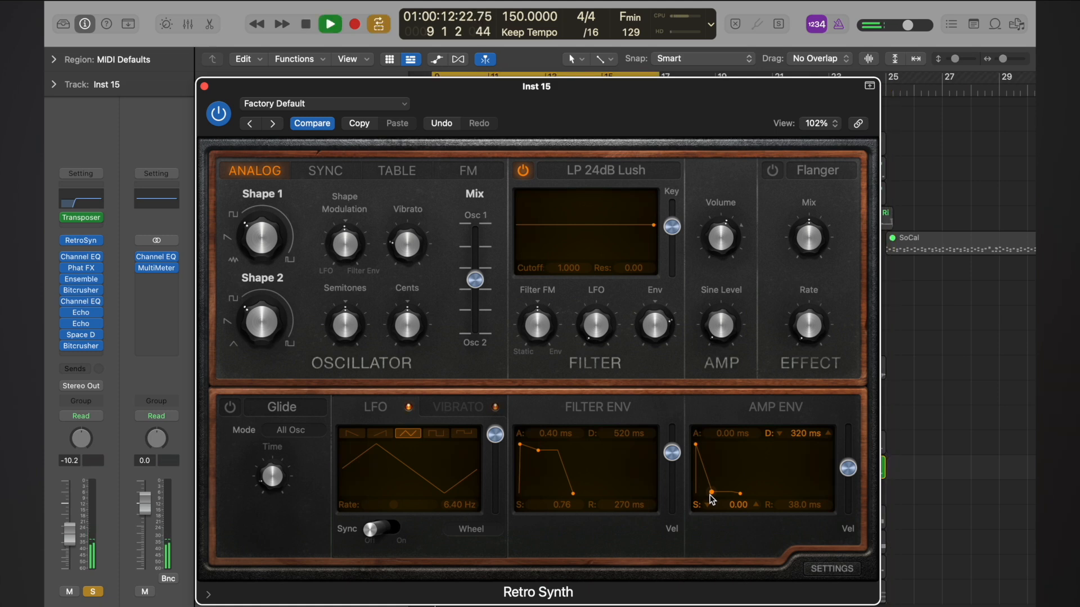
click(205, 86)
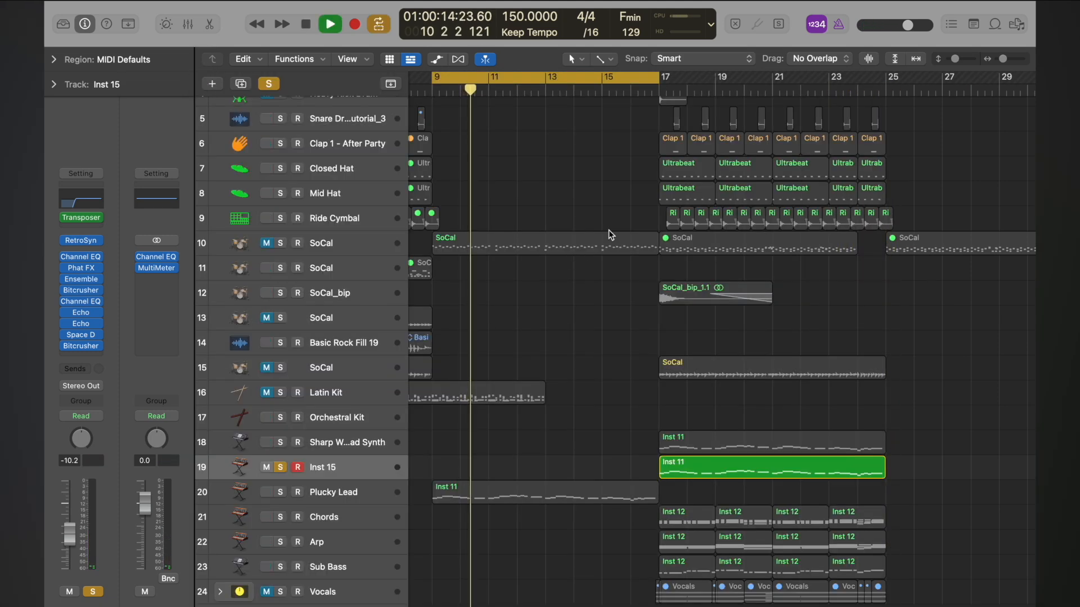
Cycle the Inst 15 region at bar 17 with the original lead soloed alongside, then turn off cycle mode and stop playback.
click(711, 462)
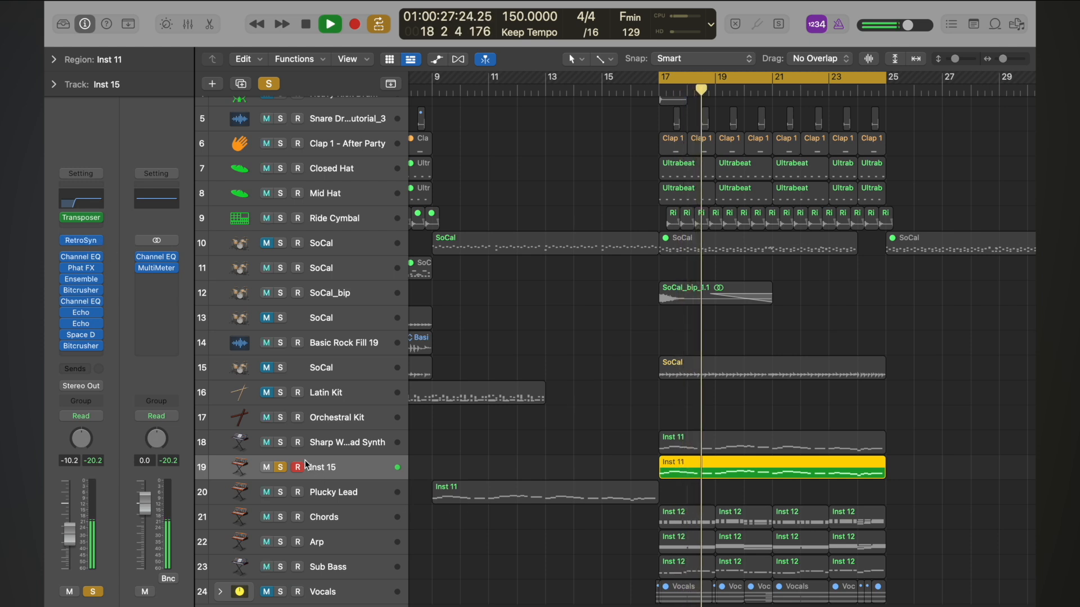
click(281, 443)
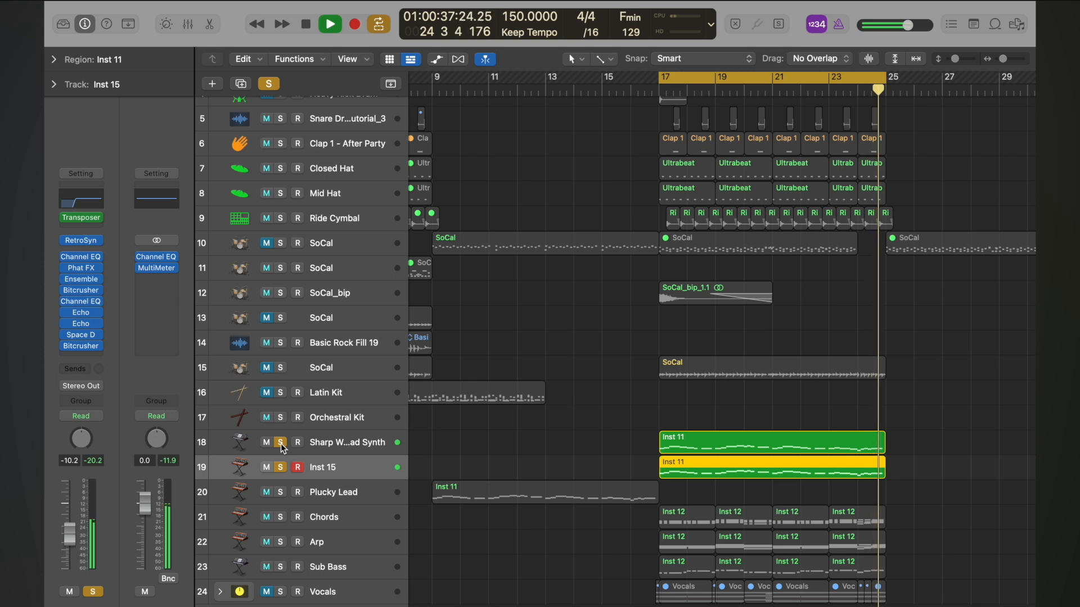
key(c)
key(space)
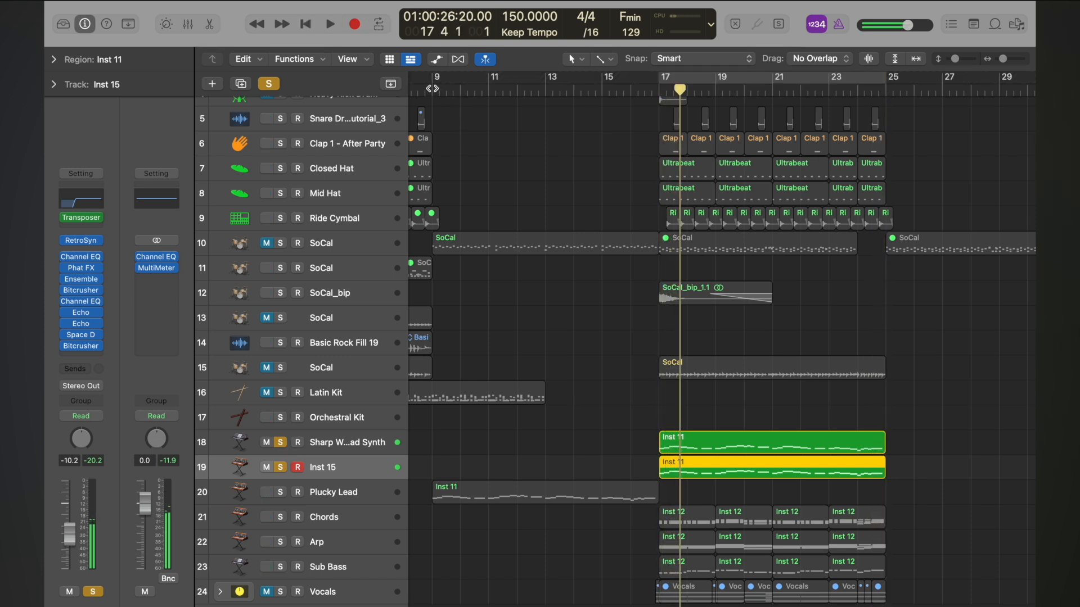
Solo the Plucky Lead track alongside the other leads and play its region from bar 9.
key(s)
click(280, 491)
click(281, 468)
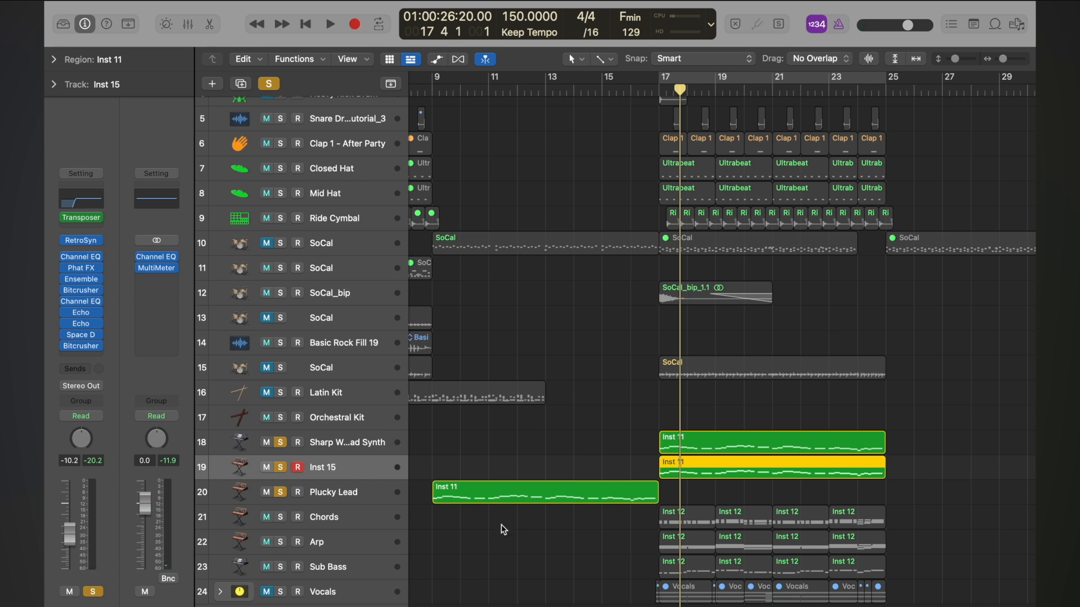
click(433, 89)
key(space)
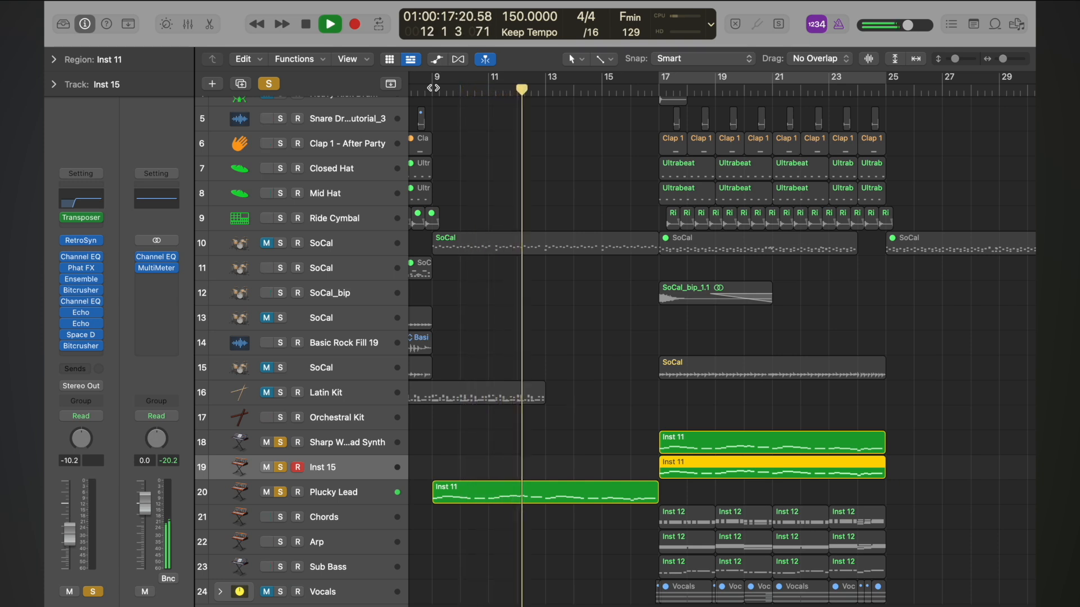
key(space)
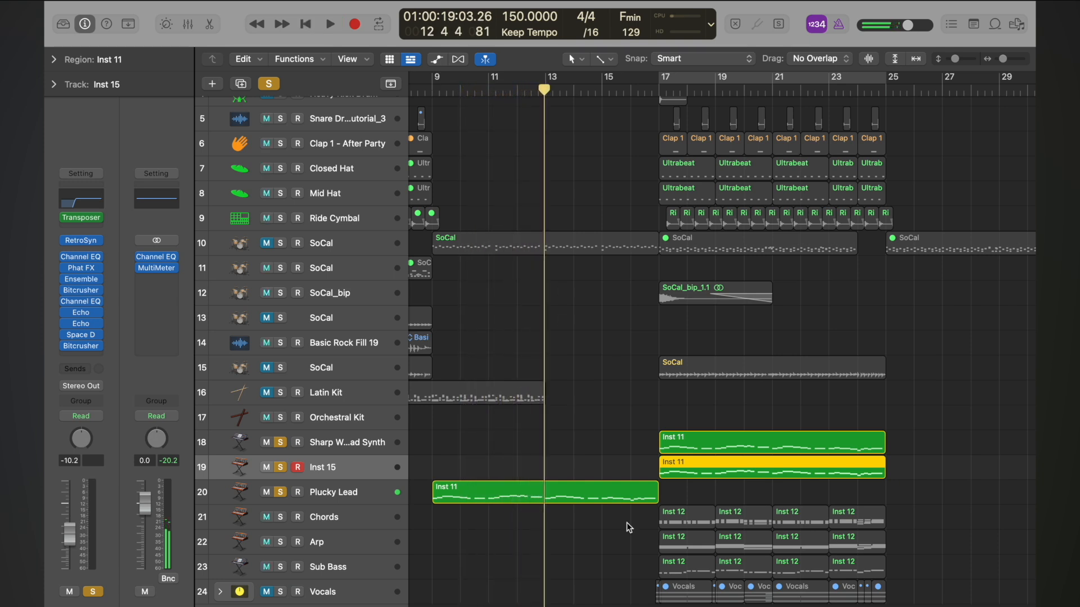
Play from bar 17 and unsolo Inst 15, Plucky Lead and the original lead synth to hear the full mix.
key(shift+space)
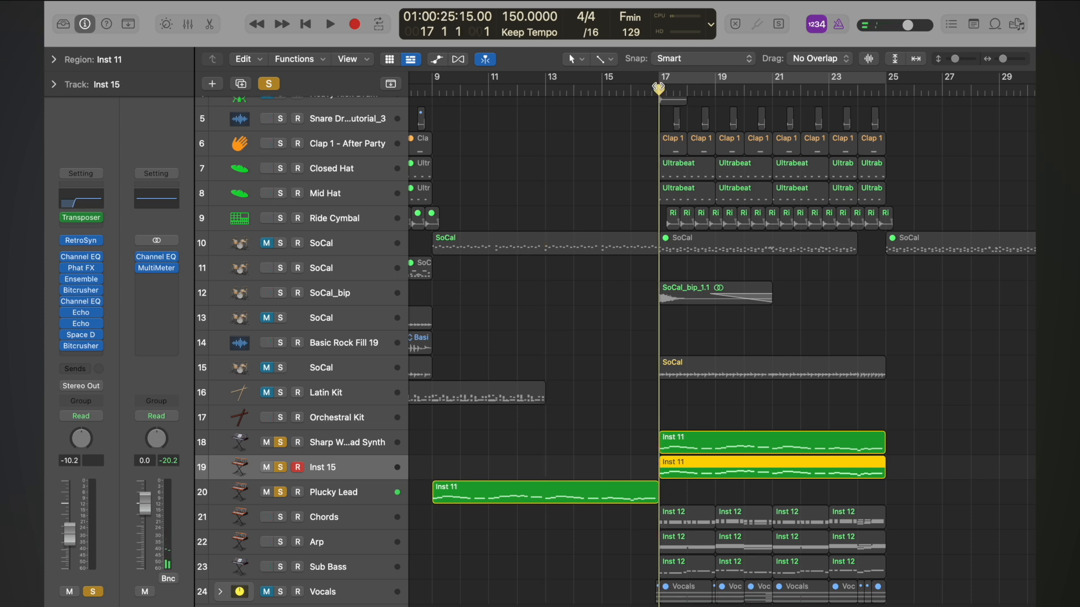
click(281, 467)
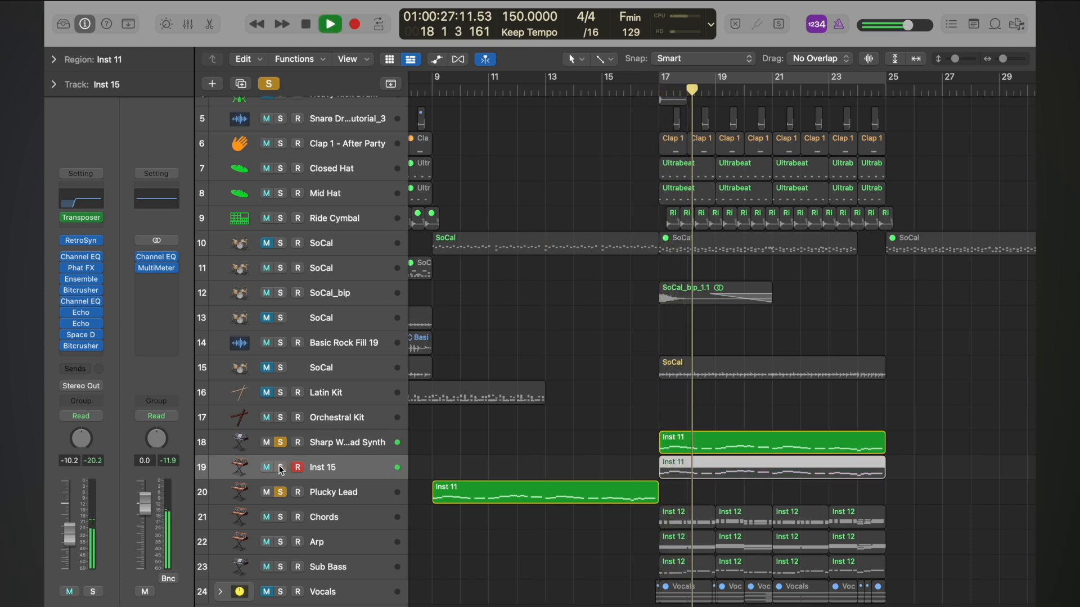
click(280, 492)
click(280, 442)
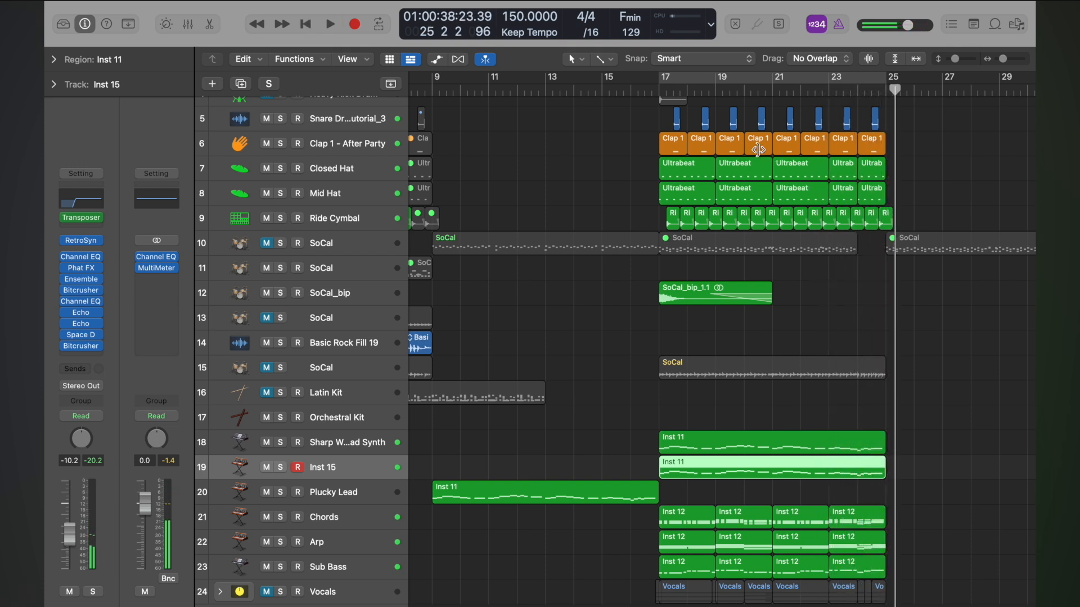
Set the cycle range to bars 17–25 and play it, comparing the full mix with the original lead soloed, and stop playback.
key(super+u)
key(space)
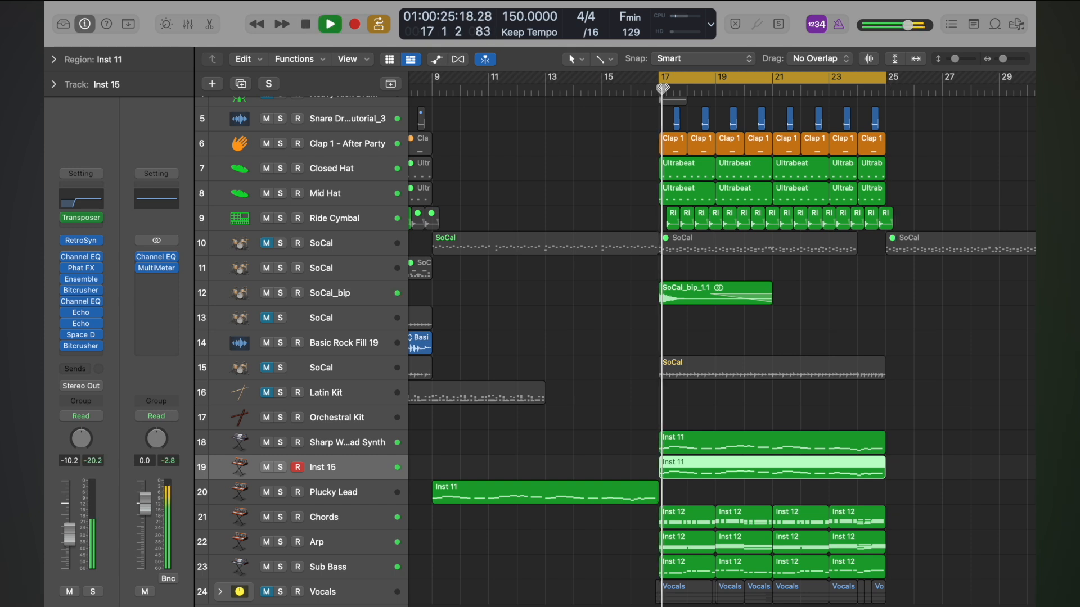
click(280, 468)
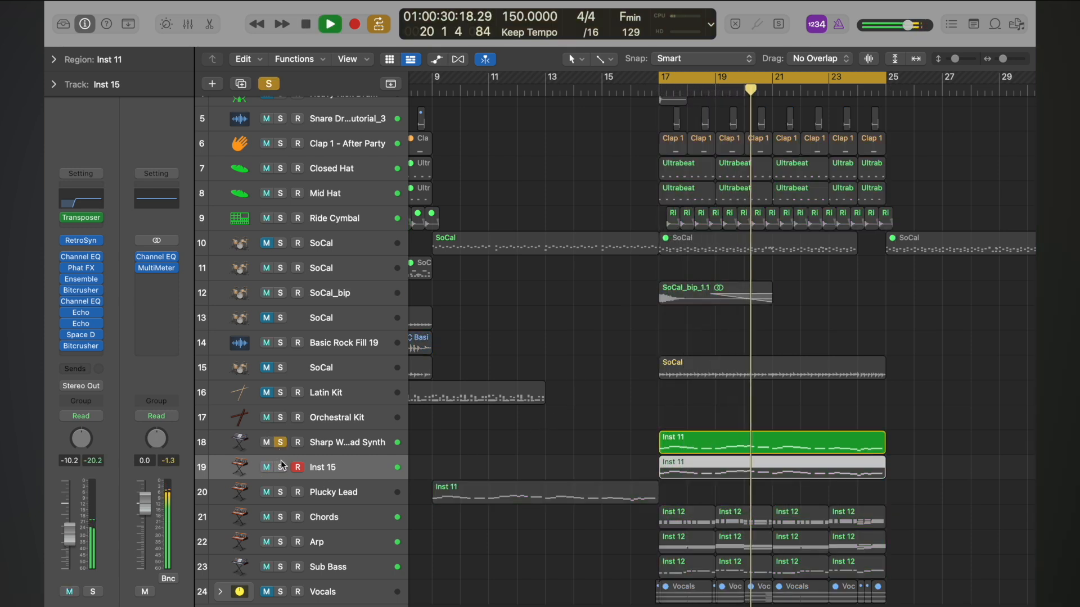
click(281, 468)
key(space)
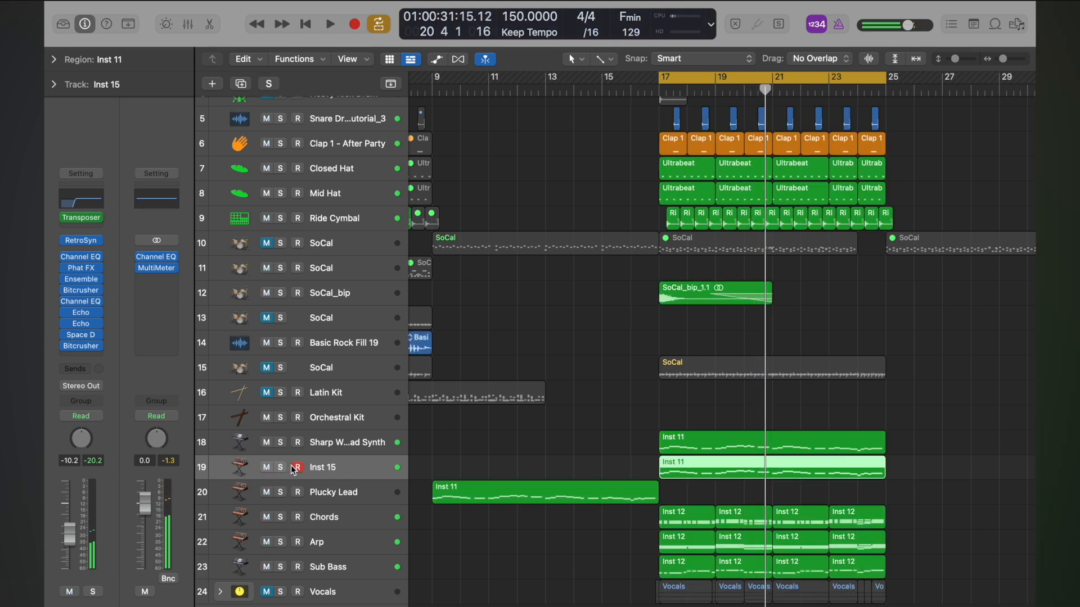
Solo Inst 15 and examine its stereo width during playback in the Stereo Out MultiMeter's goniometer, stopping playback and closing the meter.
click(283, 467)
key(space)
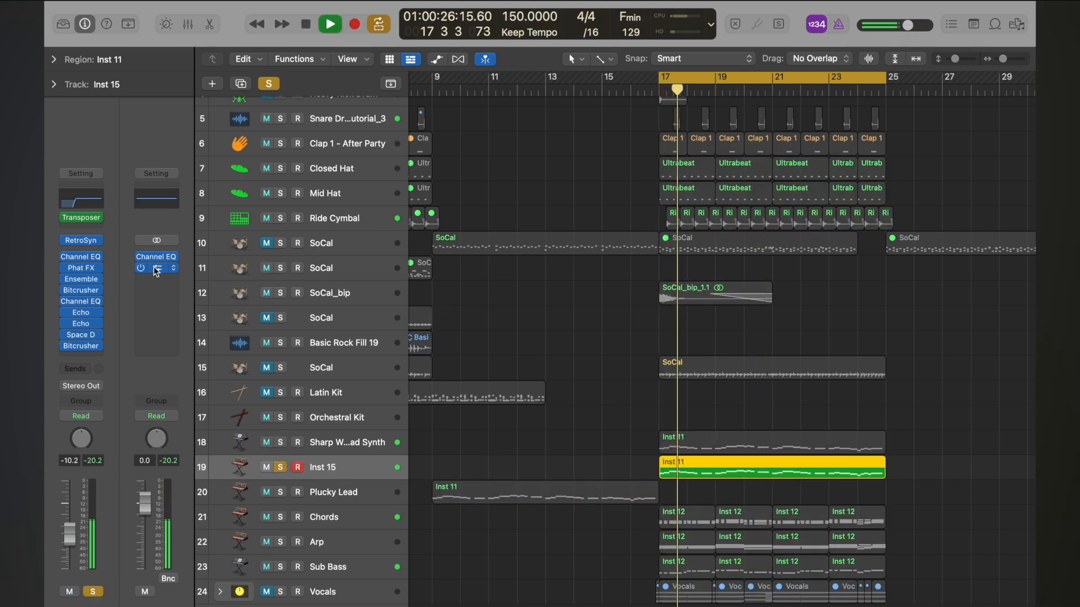
click(156, 269)
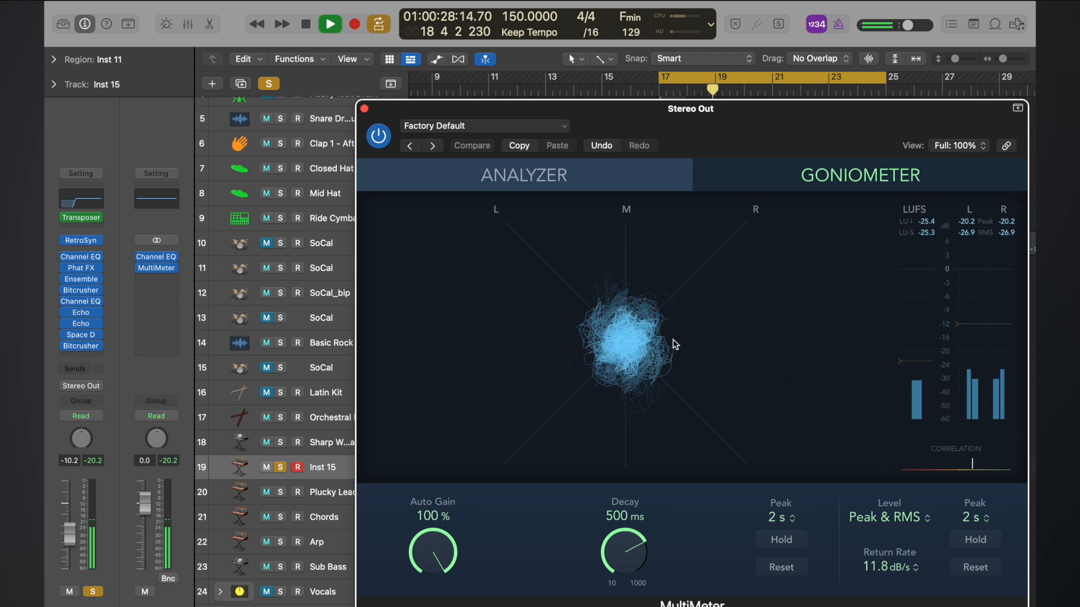
key(space)
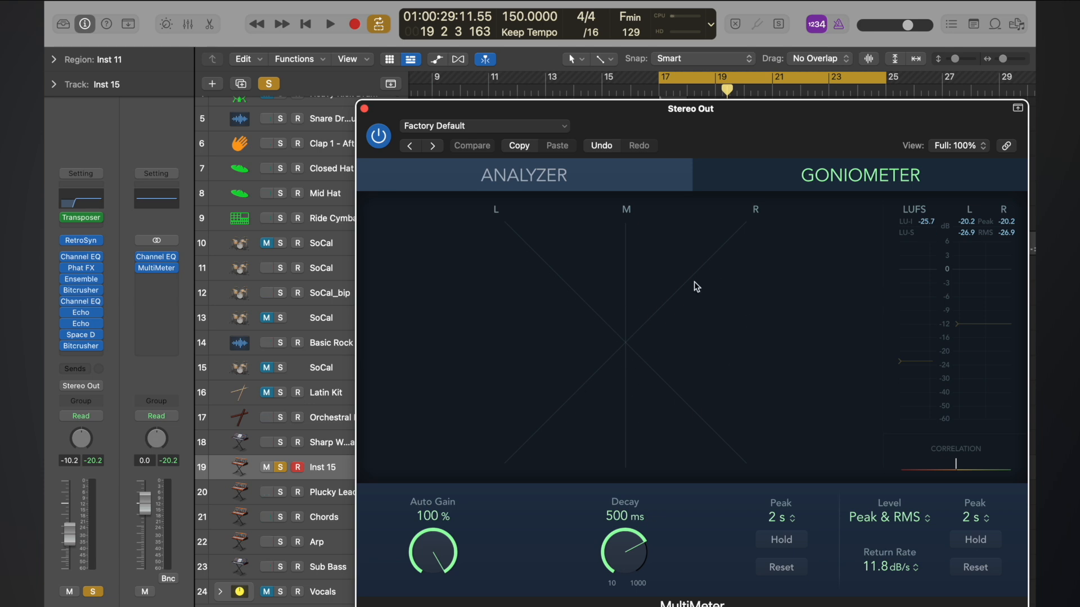
click(362, 107)
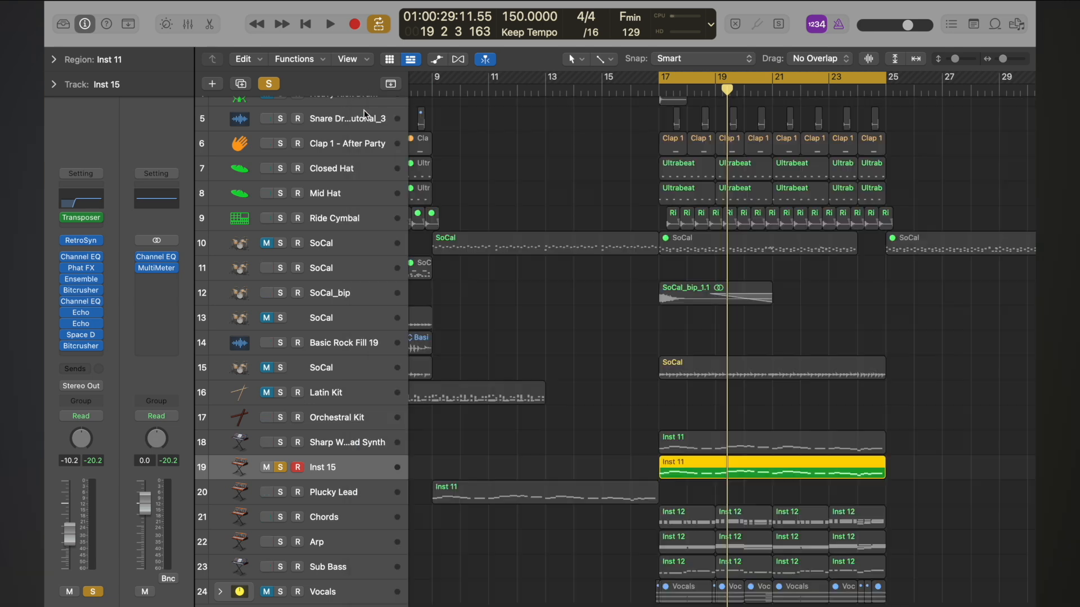
Cycle the lead section from bar 17 with the original lead soloed, toggling Inst 15's solo to compare the layers.
click(281, 469)
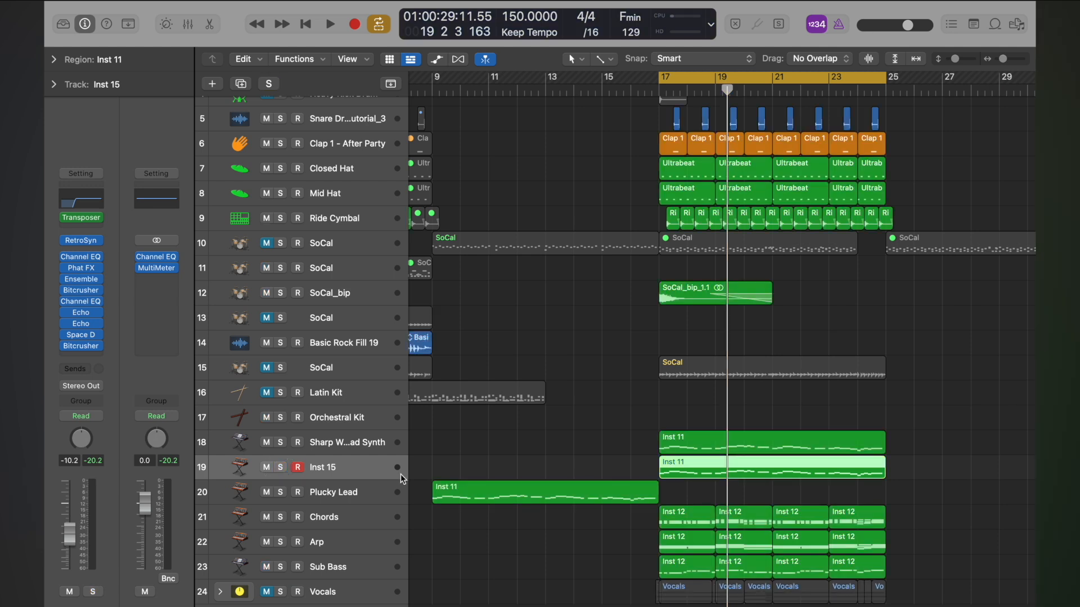
click(281, 443)
key(space)
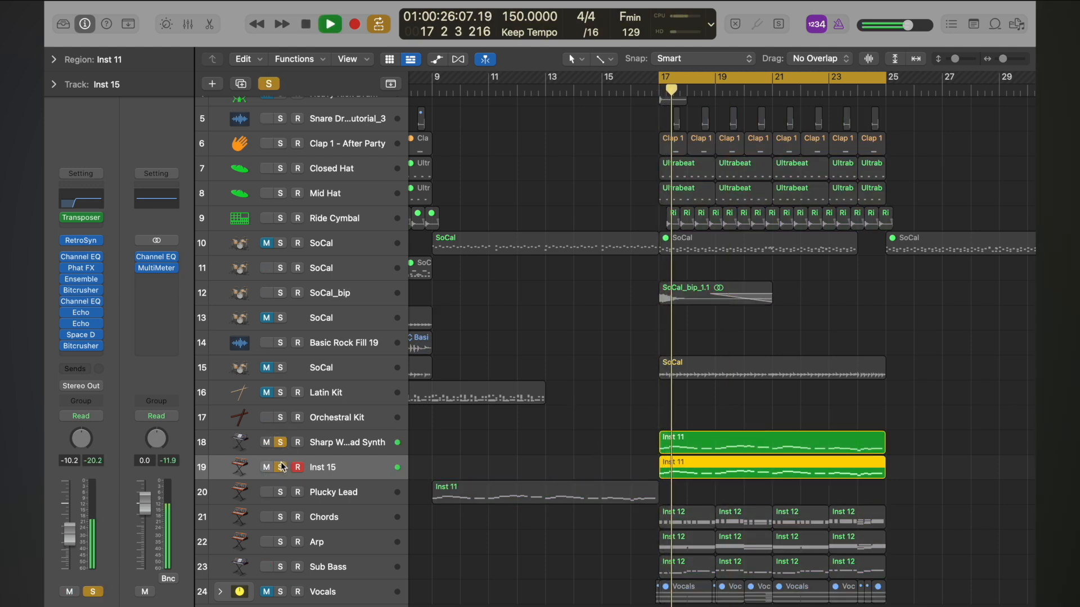
click(281, 469)
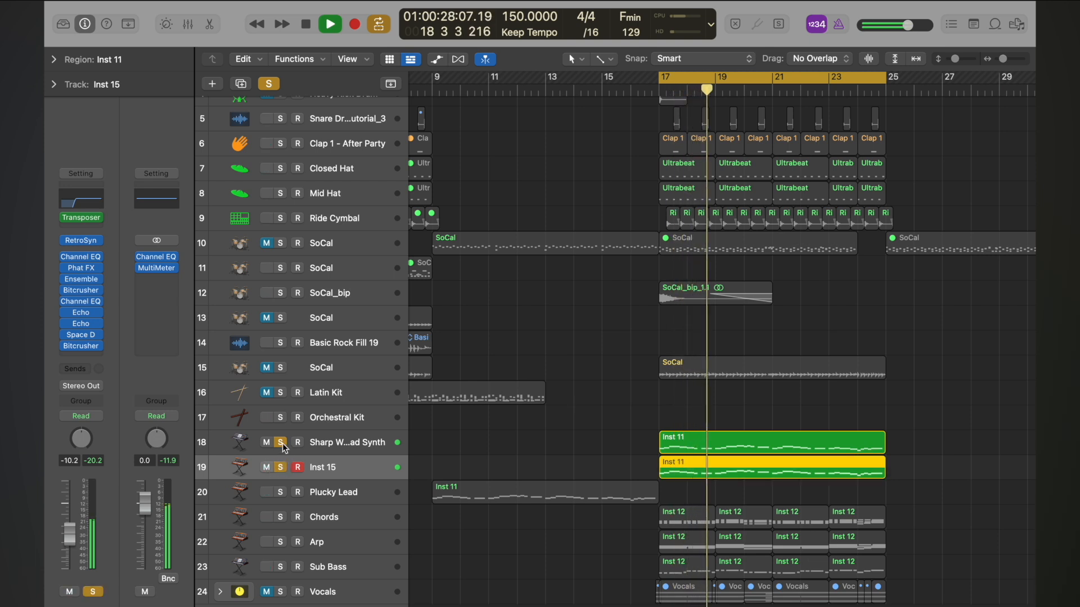